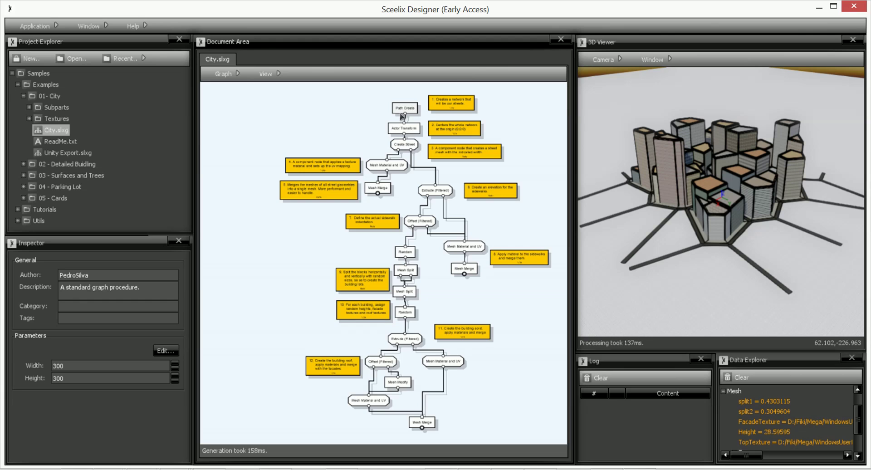
# Disable the edge between Path Create and Actor Transform and regenerate the graph to preview only the street network.
pyautogui.scroll(2, 373, 127)
pyautogui.moveTo(386, 122); pyautogui.dragTo(374, 165, button='middle')
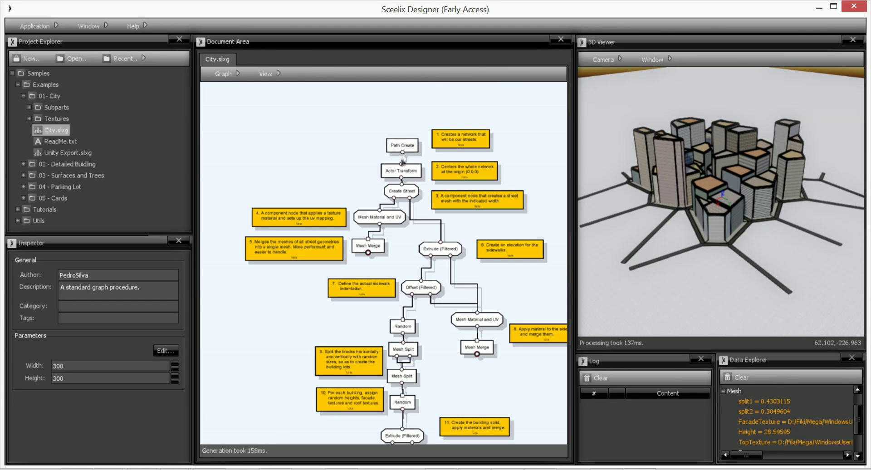
pyautogui.moveTo(402, 162)
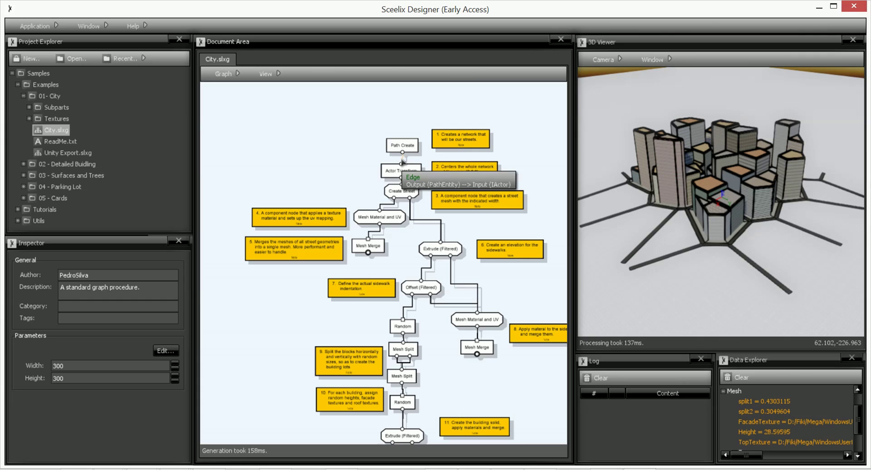
pyautogui.click(402, 159)
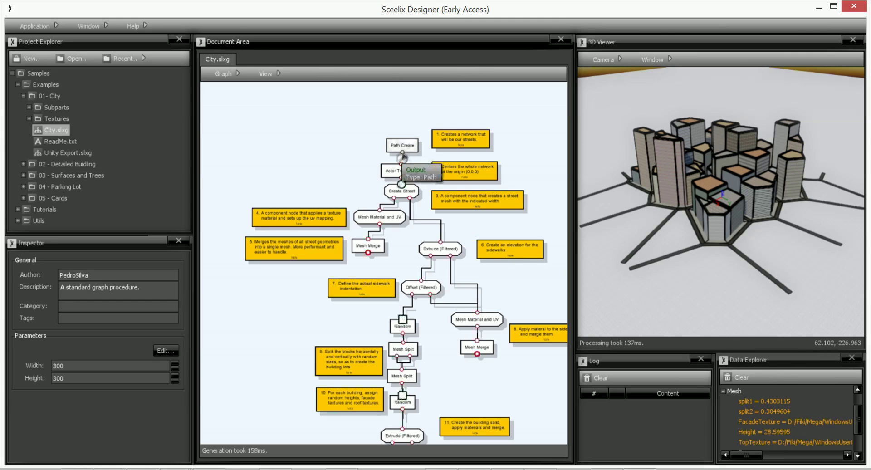
pyautogui.click(502, 150)
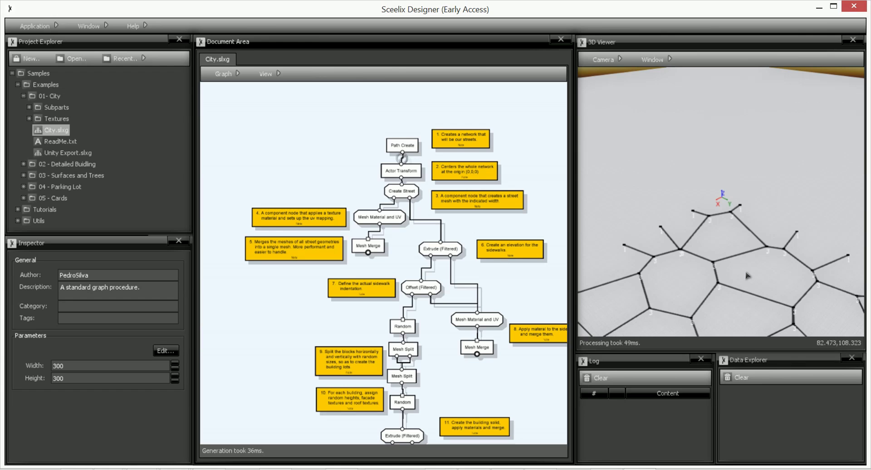
pyautogui.moveTo(751, 276); pyautogui.dragTo(739, 128, button='middle')
pyautogui.moveTo(741, 313); pyautogui.dragTo(739, 195, button='middle')
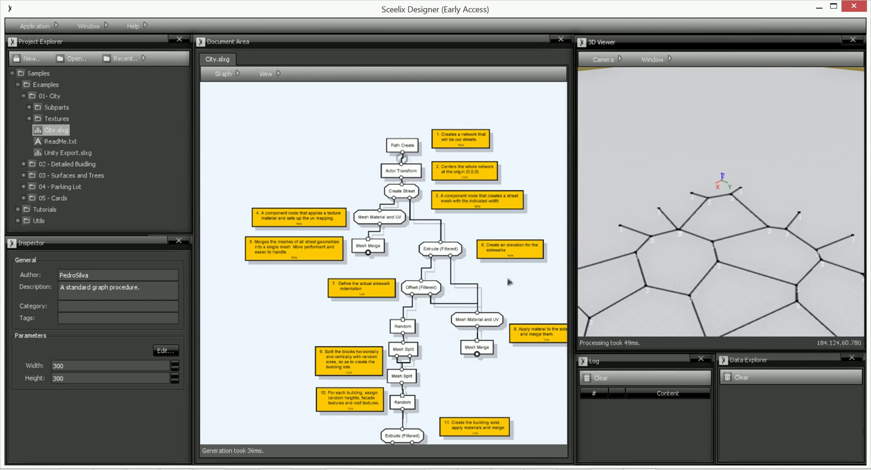
# Check the Path Create parameters, then re-enable its output edge, disable the Actor Transform to Create Street edge, and regenerate.
pyautogui.click(403, 145)
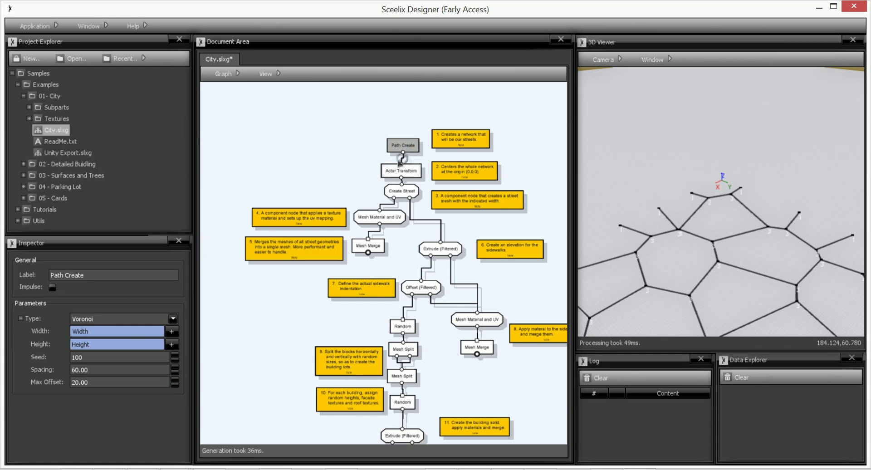
pyautogui.click(402, 159)
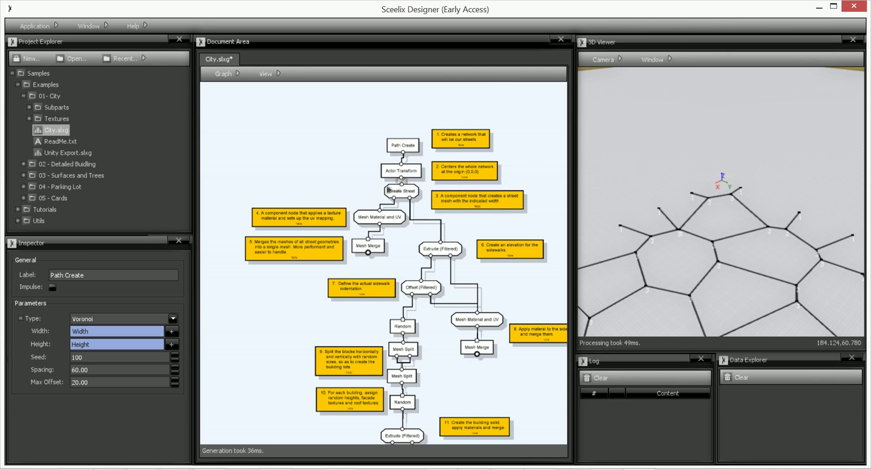
pyautogui.click(515, 169)
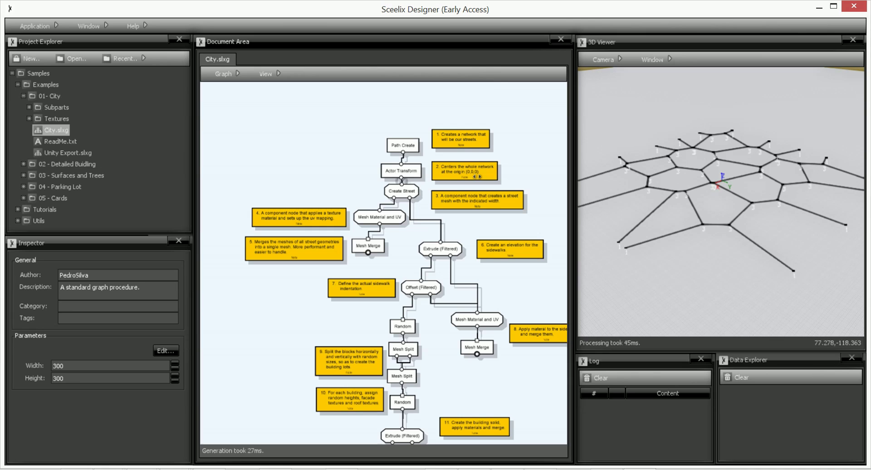
# Check the Actor Transform parameters, then re-enable its output edge and disable both output edges of Create Street.
pyautogui.click(401, 170)
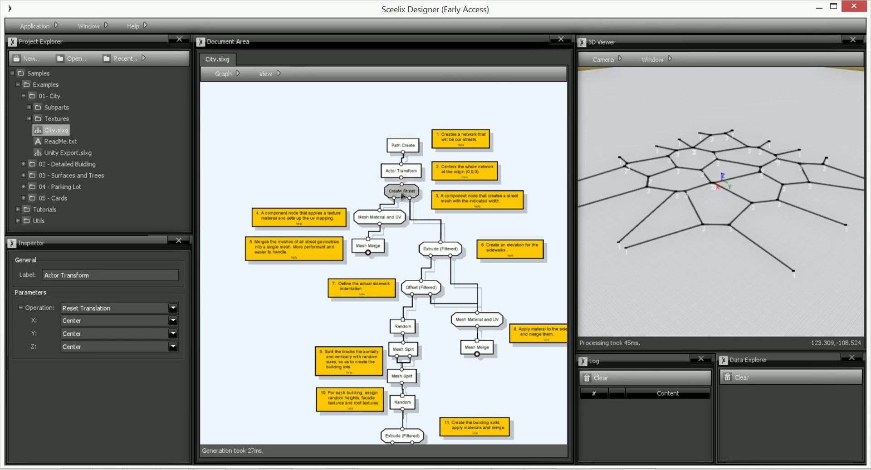
pyautogui.doubleClick(410, 209)
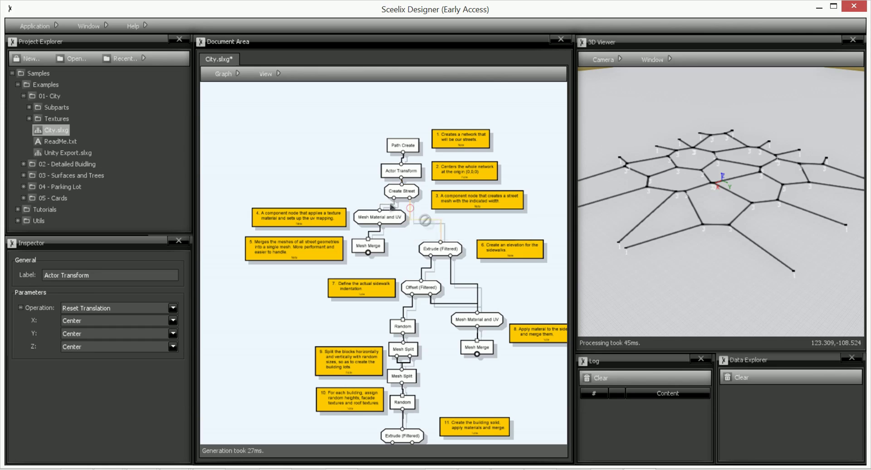
pyautogui.doubleClick(392, 205)
# Open the Create Street node's subgraph and examine the parameters of its Mesh Create and Mesh Select nodes.
pyautogui.click(404, 192)
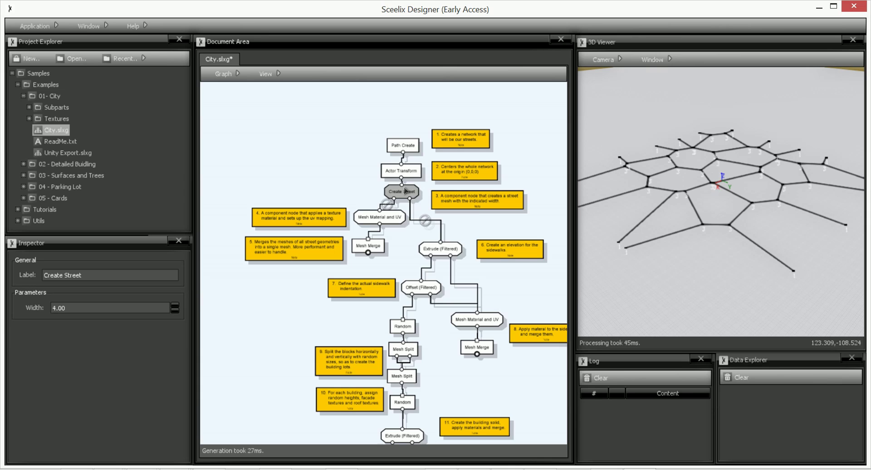
pyautogui.rightClick(406, 191)
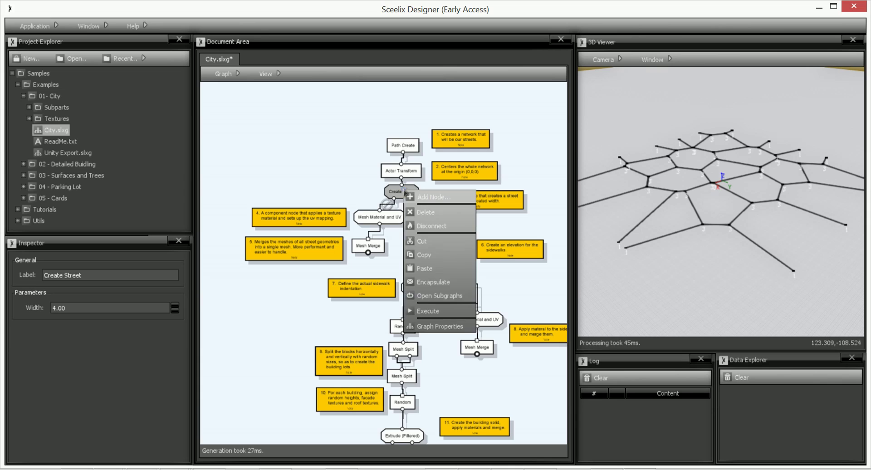
pyautogui.click(449, 299)
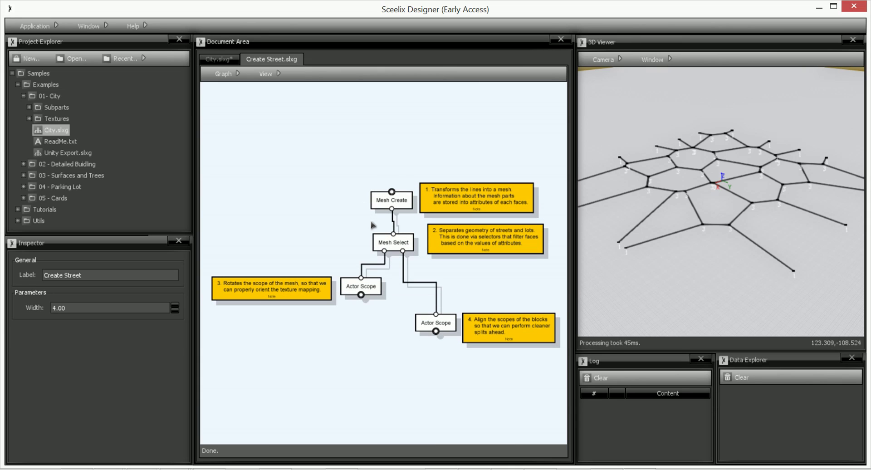
pyautogui.click(390, 202)
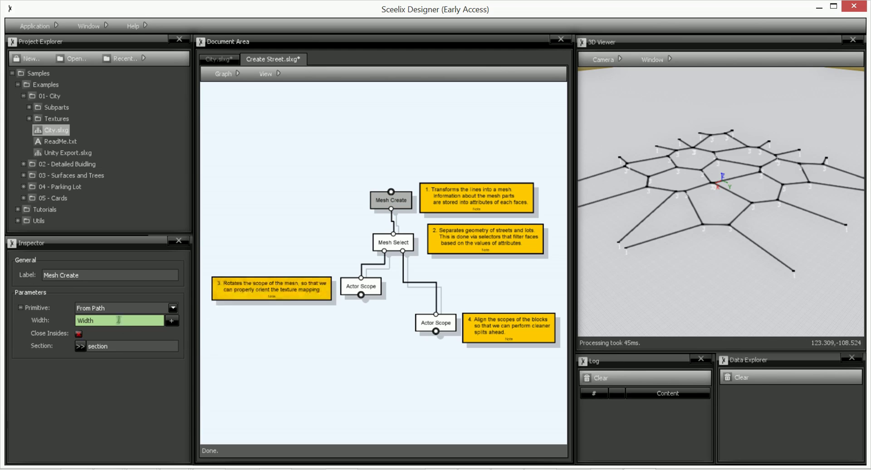
pyautogui.click(394, 243)
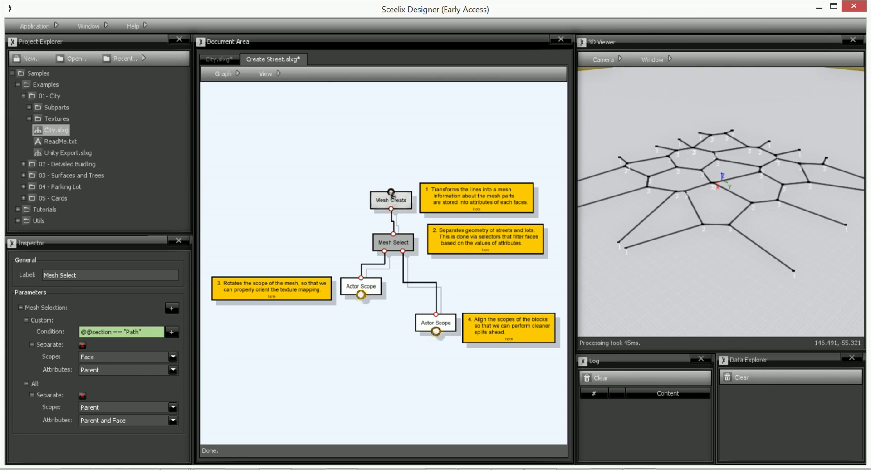
# Compare Create Street's input and first output port in the City graph with the matching gates on Mesh Create and Actor Scope.
pyautogui.click(219, 59)
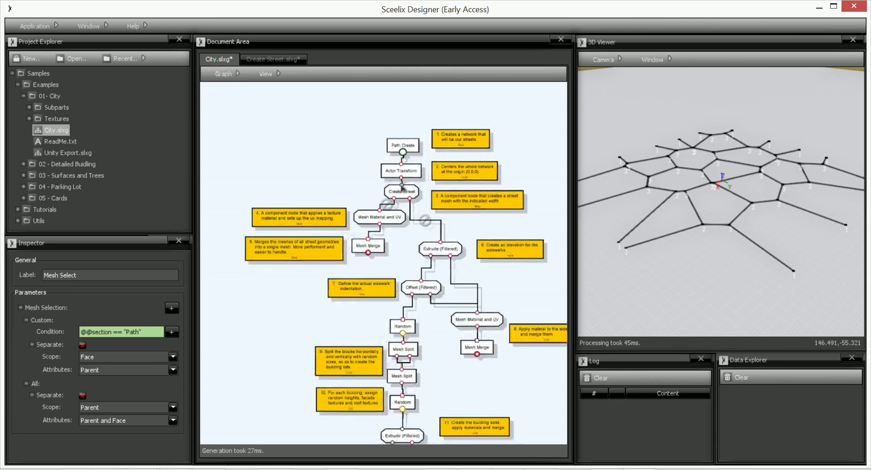
pyautogui.doubleClick(402, 190)
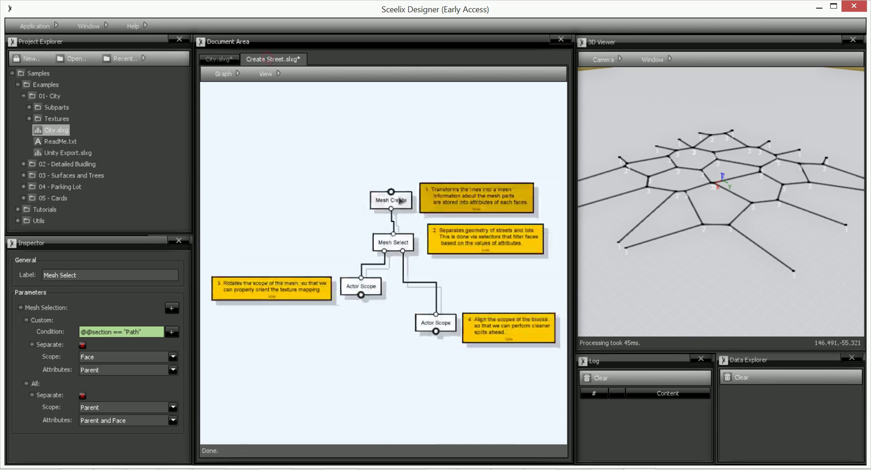
pyautogui.click(218, 59)
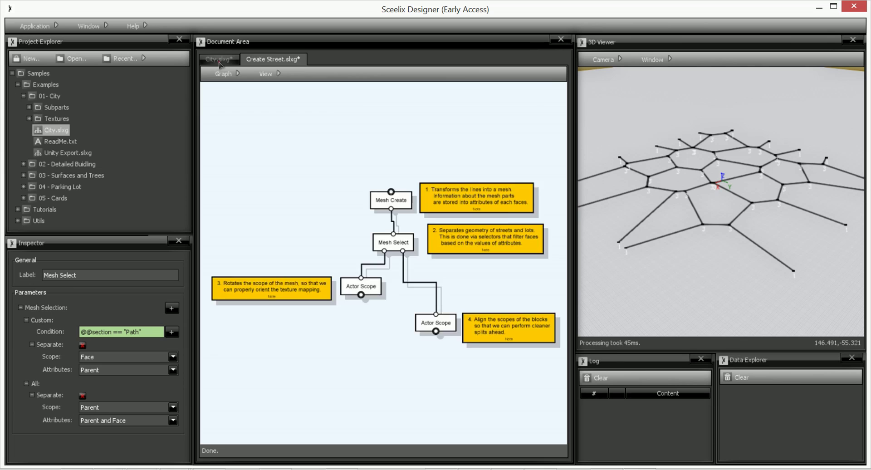
pyautogui.click(394, 198)
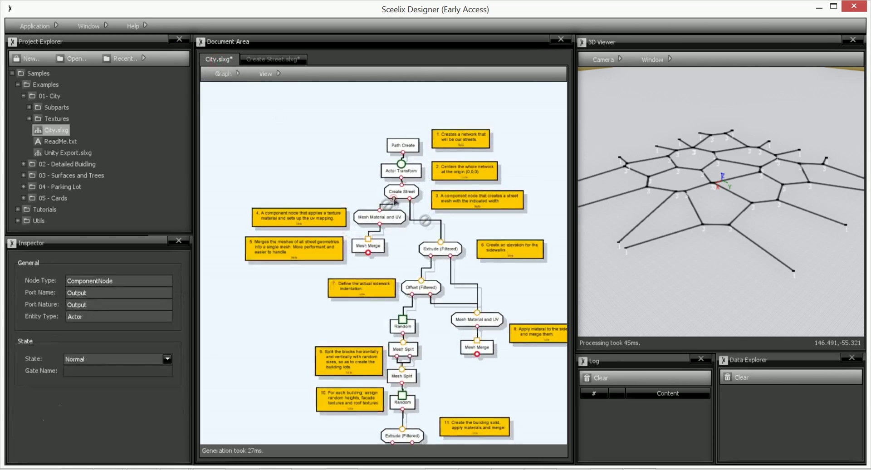
pyautogui.click(272, 59)
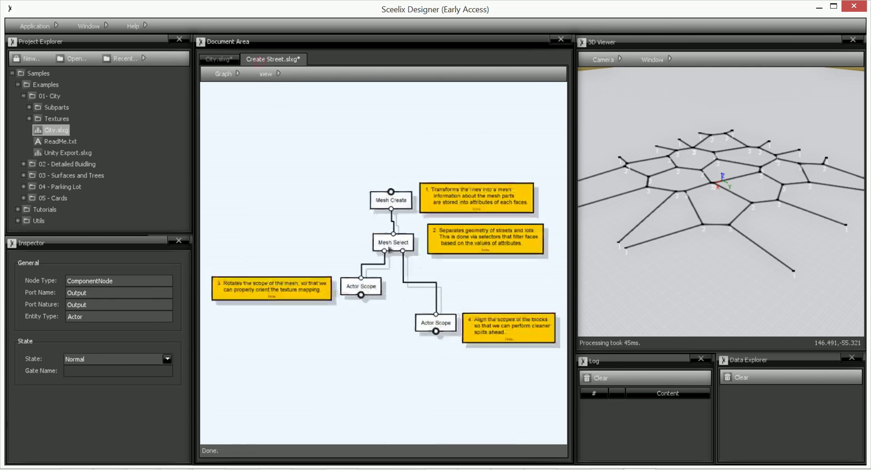
pyautogui.click(361, 295)
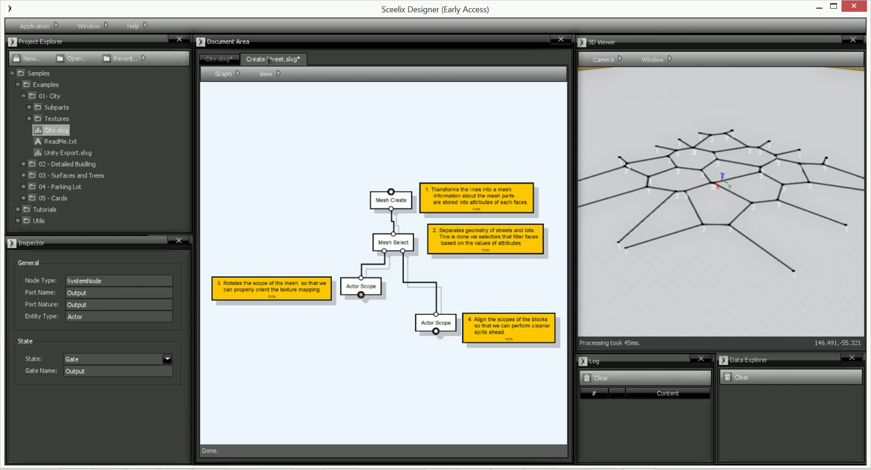
# Compare Create Street's second output port in the City graph with the gate on the block-aligning Actor Scope node in its subgraph.
pyautogui.click(218, 59)
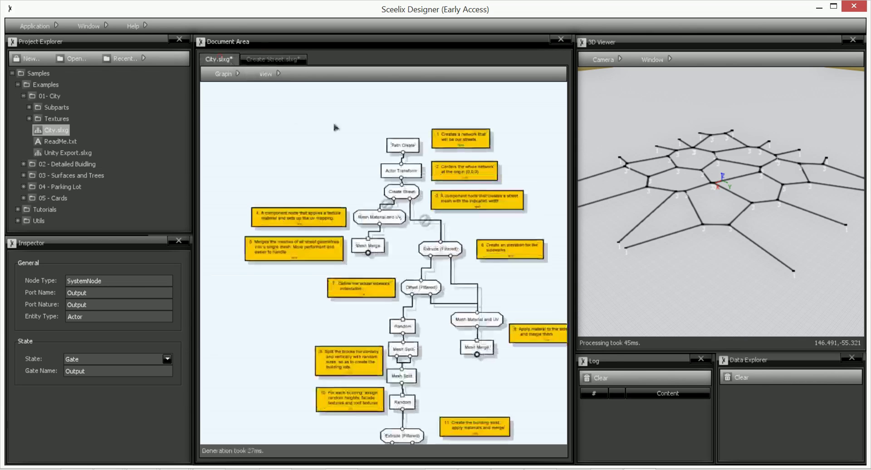
pyautogui.click(410, 199)
pyautogui.click(280, 59)
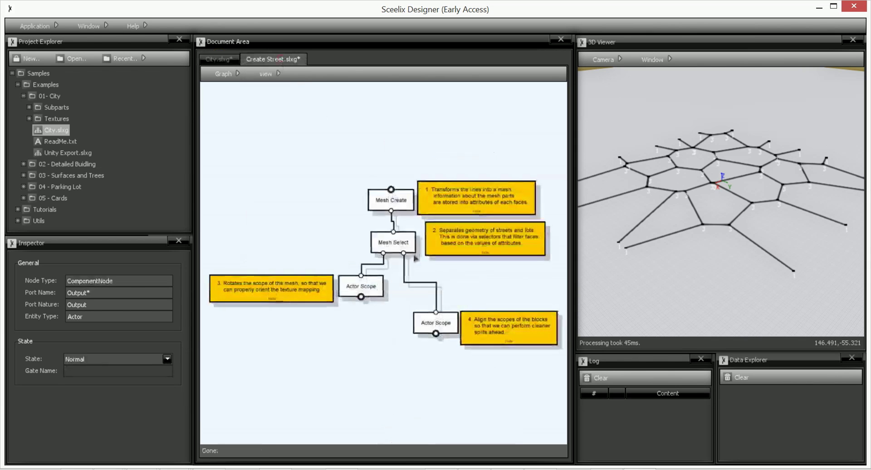
pyautogui.click(436, 333)
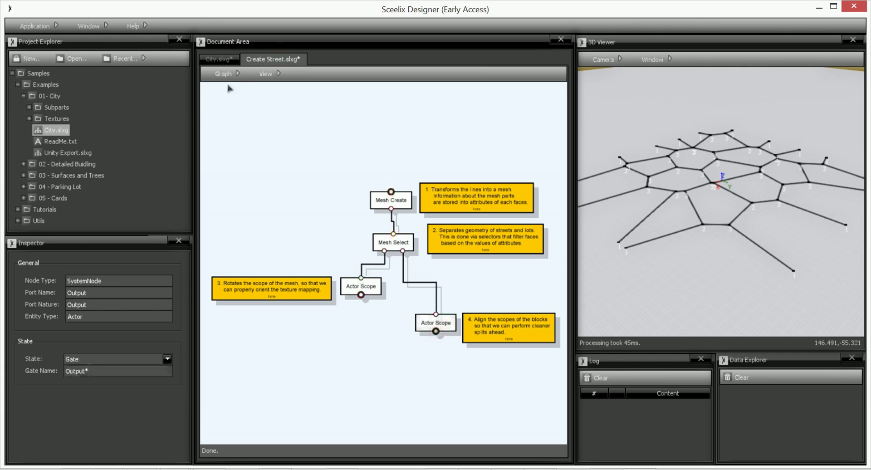
# Return to the City graph, save it to regenerate the model, and view the street mesh up close.
pyautogui.click(218, 59)
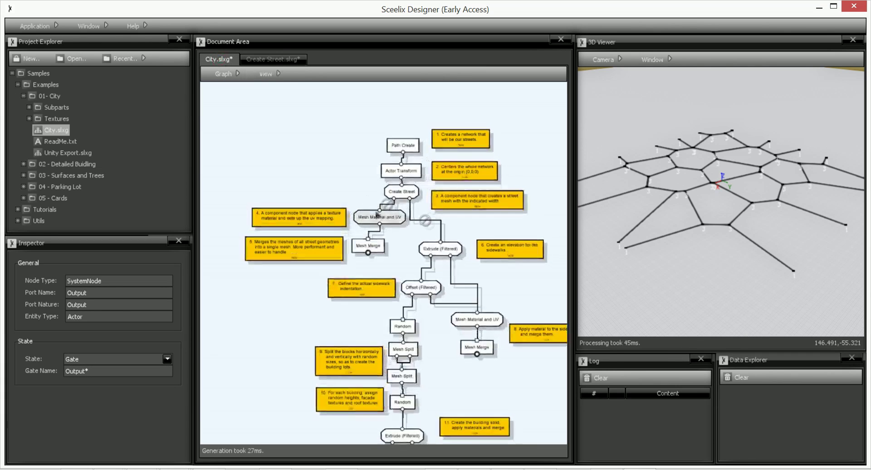
pyautogui.click(494, 221)
pyautogui.hotkey('ctrl', 's')
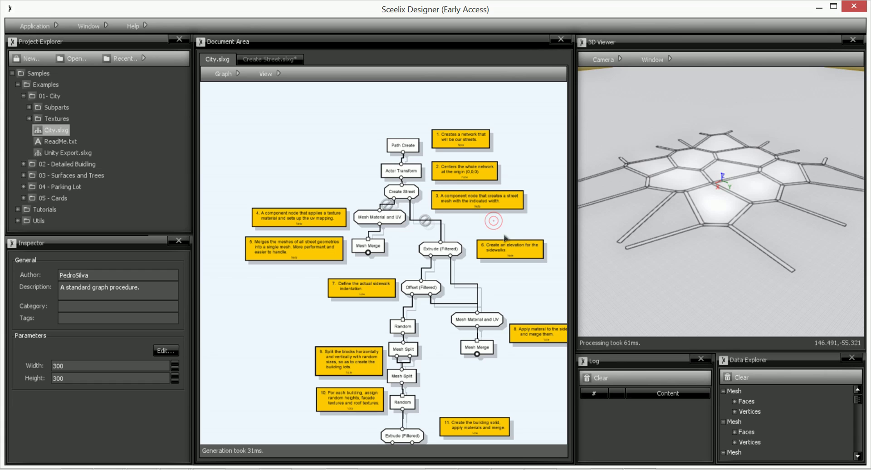
pyautogui.moveTo(720, 183); pyautogui.dragTo(730, 210, button='middle')
pyautogui.scroll(4, 730, 210)
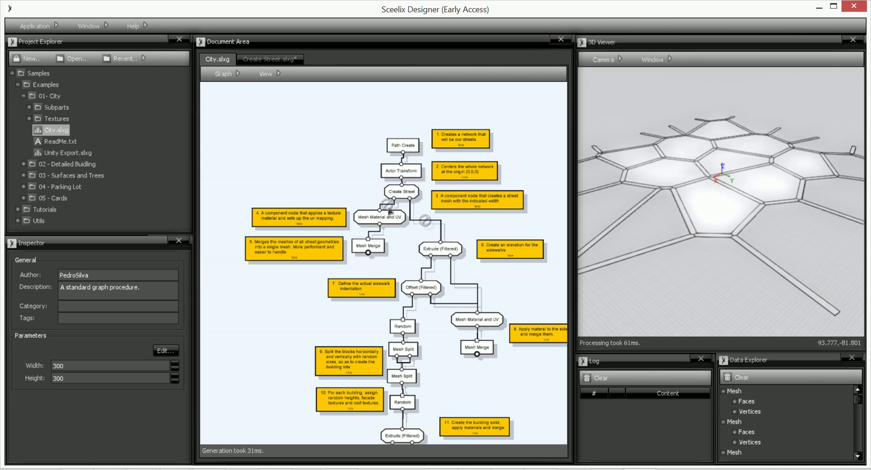
# Re-enable the edge from Create Street to Mesh Material and UV, regenerate, and check that node's full texture path.
pyautogui.click(342, 188)
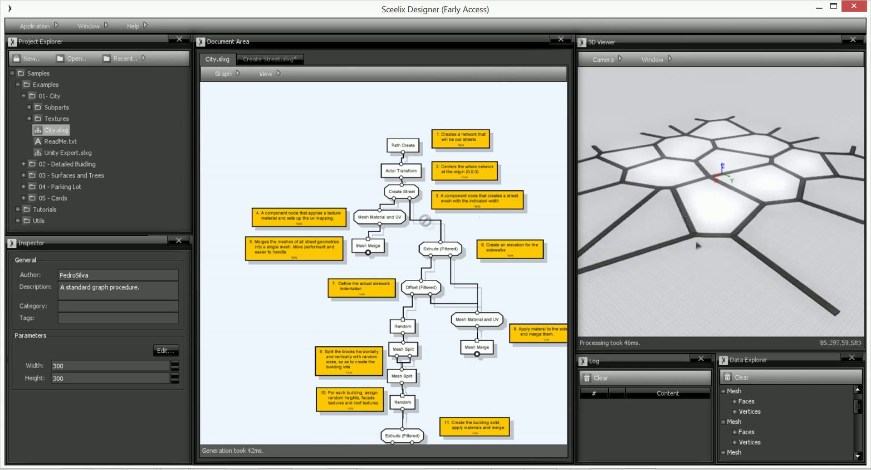
pyautogui.scroll(1, 697, 243)
pyautogui.scroll(5, 697, 246)
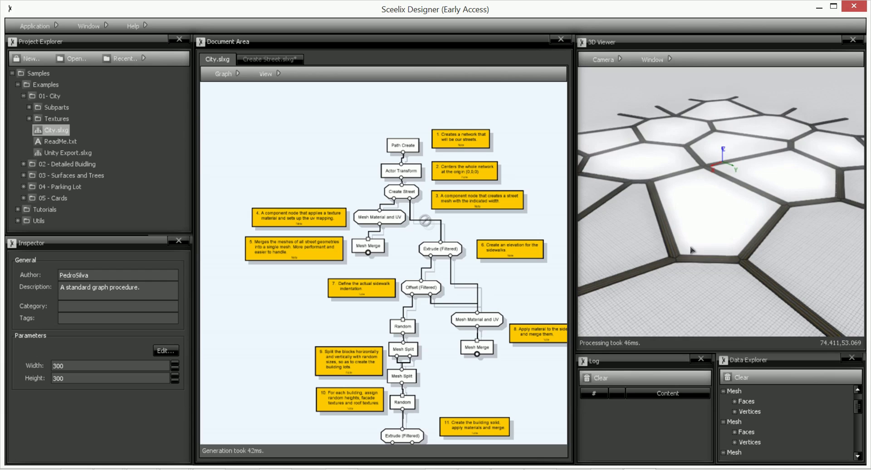
pyautogui.scroll(3, 685, 257)
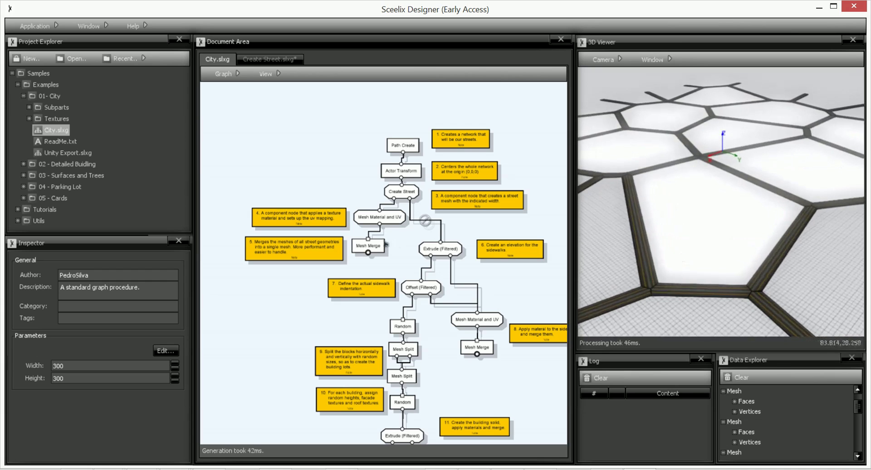
pyautogui.click(379, 218)
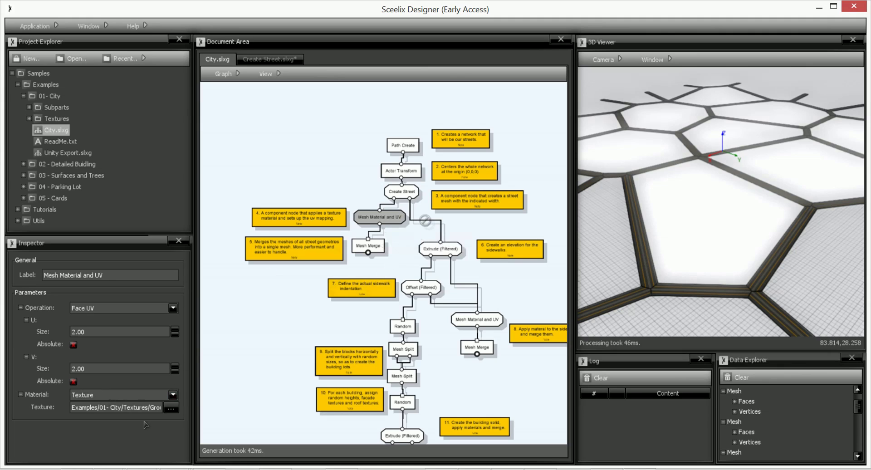
pyautogui.moveTo(94, 408); pyautogui.dragTo(179, 411)
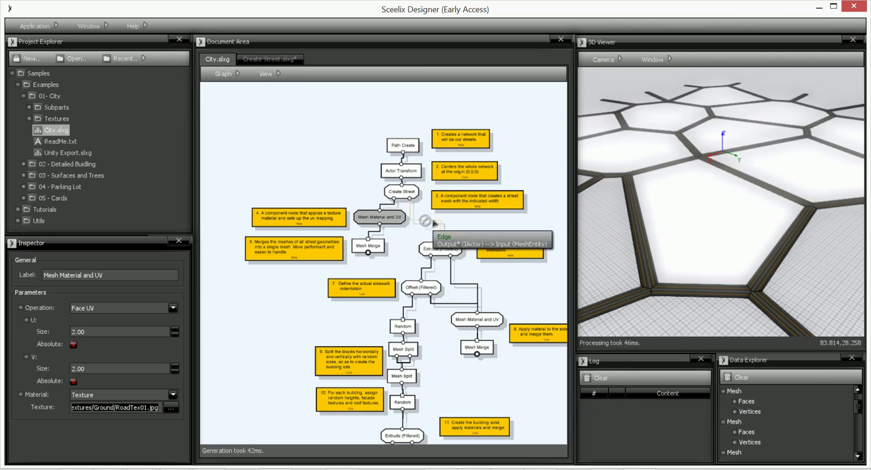
# Re-enable the edge into the sidewalk Extrude (Filtered) node, disable both of its output edges, and save to regenerate the model.
pyautogui.click(431, 222)
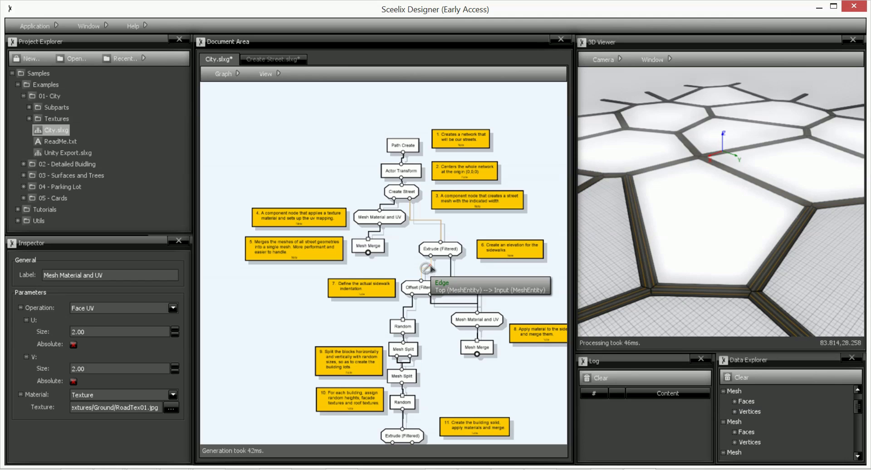
pyautogui.click(450, 265)
pyautogui.click(476, 271)
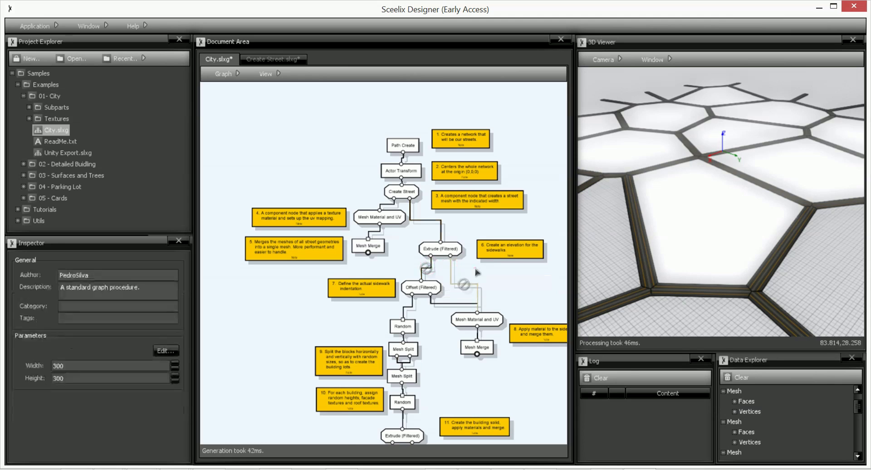
pyautogui.hotkey('ctrl', 's')
pyautogui.scroll(3, 684, 259)
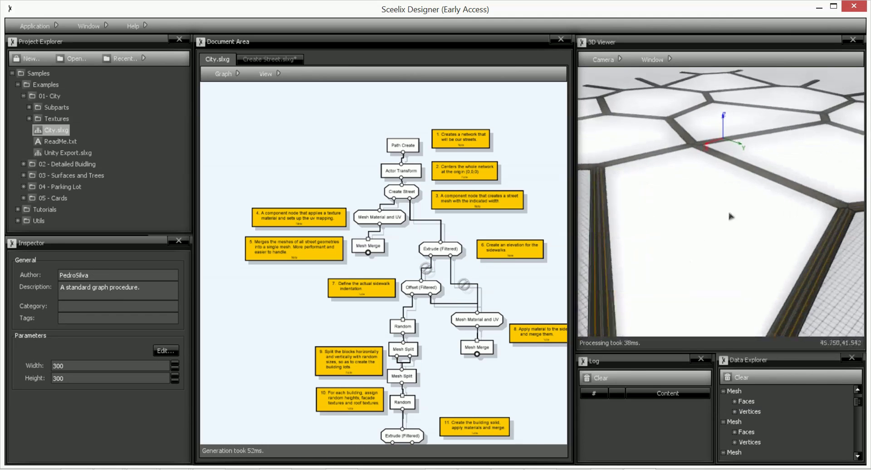
# Examine the raised sidewalk edge alongside a street up close in the 3D view.
pyautogui.moveTo(741, 202); pyautogui.dragTo(628, 250, button='middle')
pyautogui.scroll(3, 789, 205)
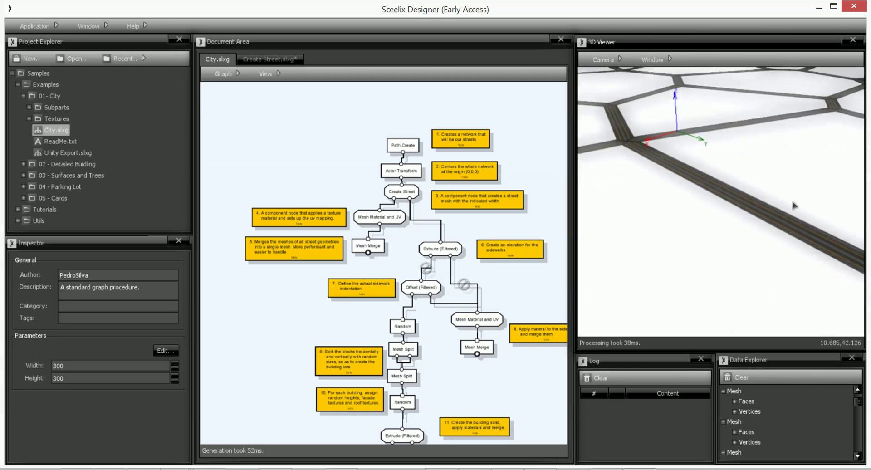
pyautogui.moveTo(793, 206); pyautogui.dragTo(749, 231, button='middle')
pyautogui.moveTo(748, 230); pyautogui.dragTo(777, 230)
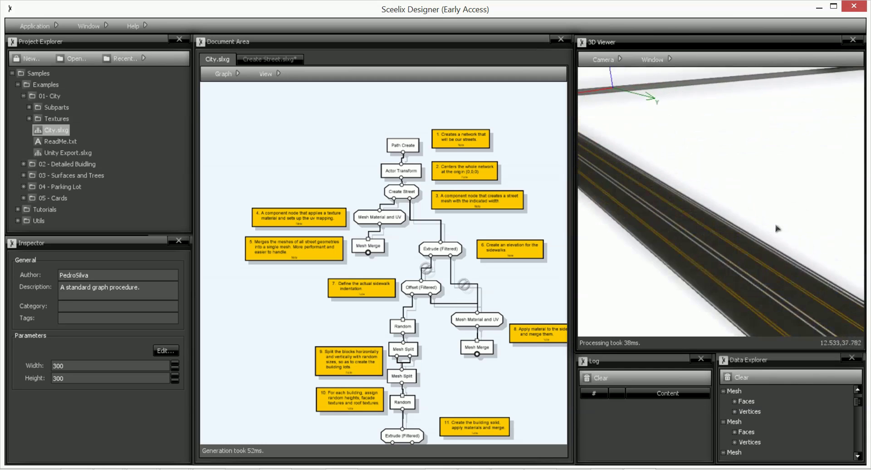
pyautogui.scroll(3, 778, 228)
pyautogui.scroll(3, 778, 228)
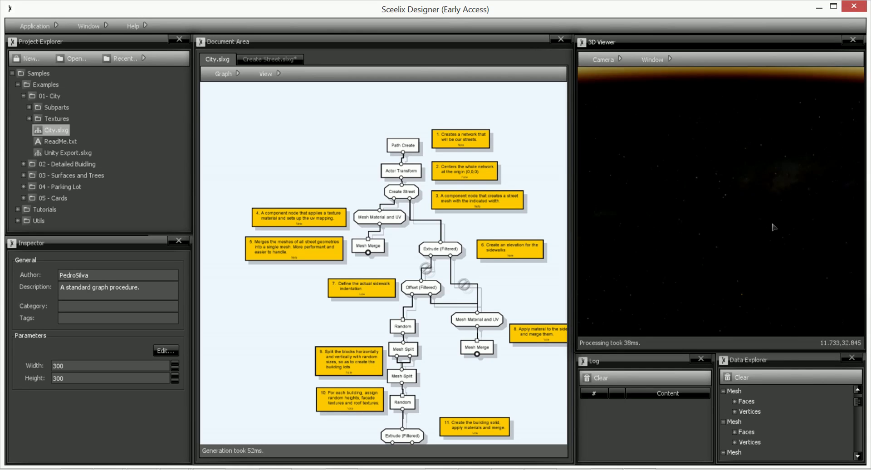
pyautogui.scroll(-3, 774, 227)
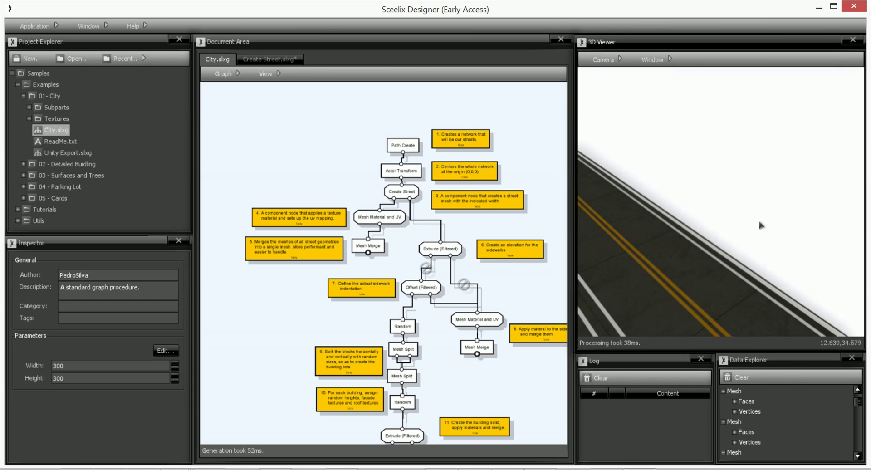
pyautogui.scroll(3, 774, 202)
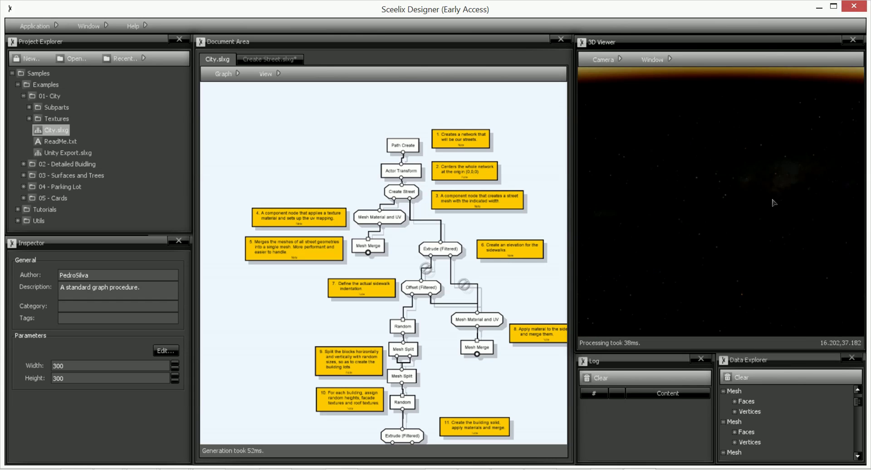
pyautogui.scroll(-3, 774, 202)
pyautogui.scroll(3, 772, 204)
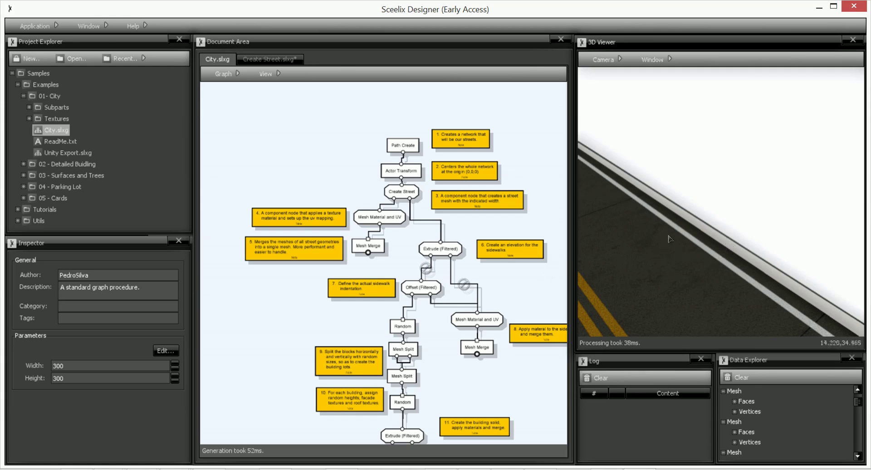
# Re-enable the edge from Extrude (Filtered) to the sidewalk Mesh Material and UV node and save to regenerate the model.
pyautogui.doubleClick(470, 285)
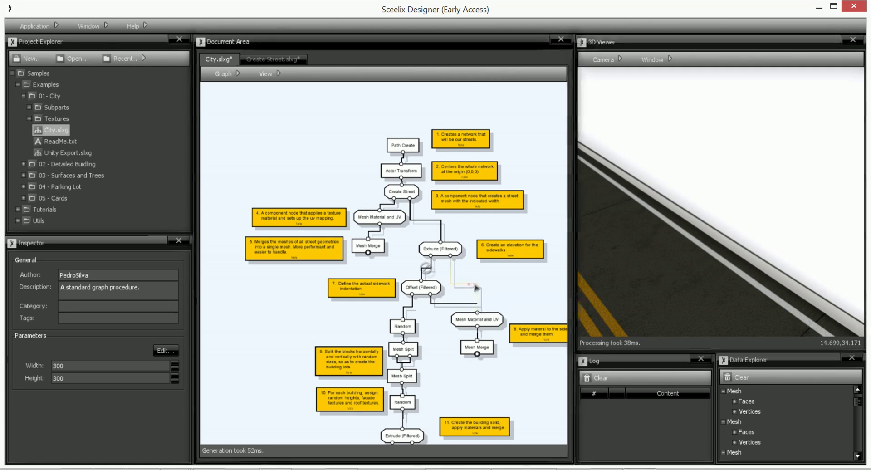
pyautogui.click(527, 287)
pyautogui.hotkey('ctrl', 's')
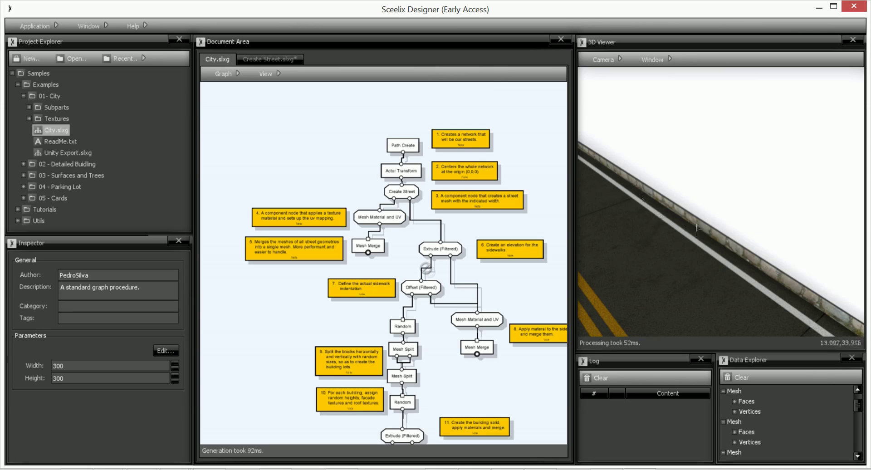
# Re-enable the edge into Offset (Filtered), disable its edge to Random, check the offset amount, and save to regenerate the model.
pyautogui.moveTo(427, 270)
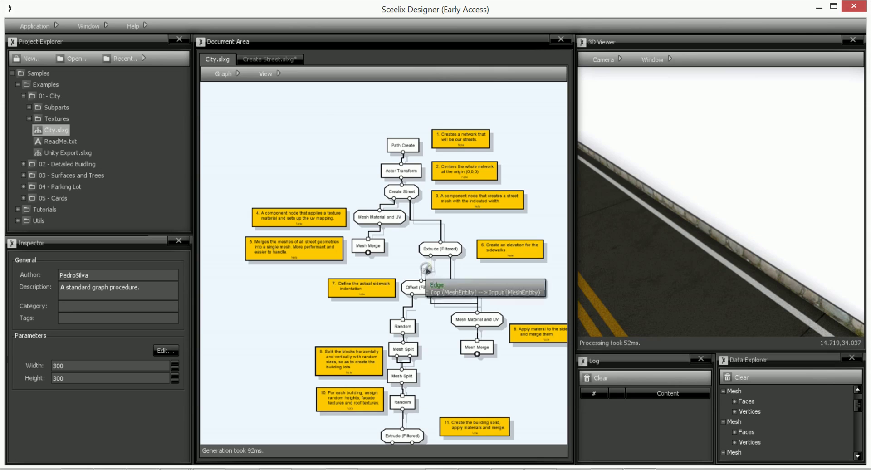
pyautogui.click(410, 307)
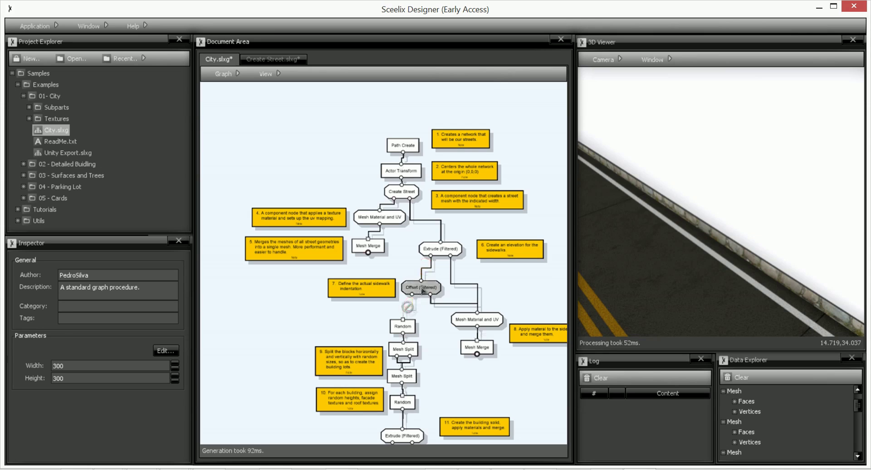
pyautogui.click(421, 287)
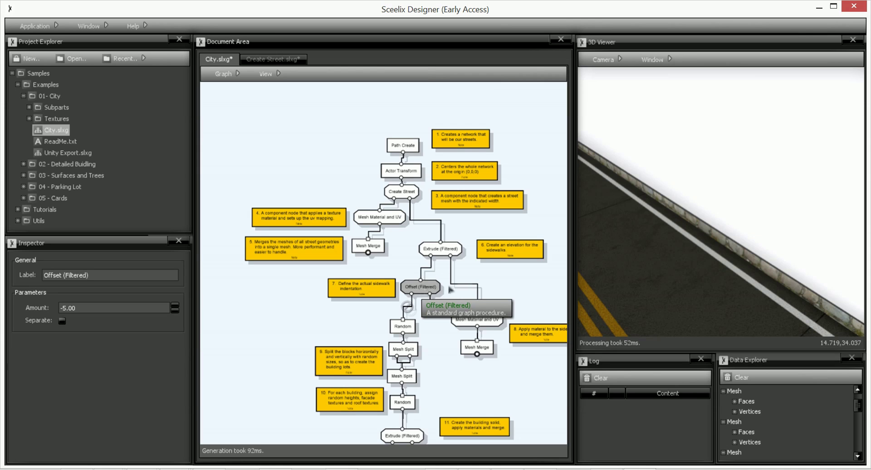
pyautogui.click(533, 294)
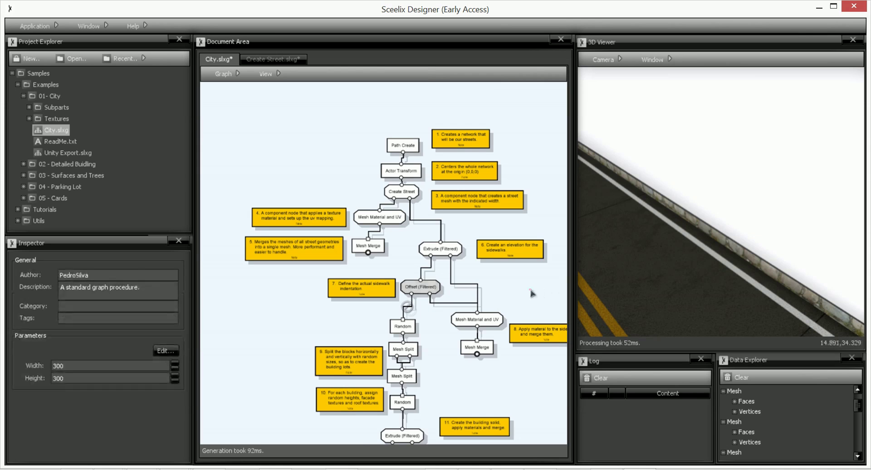
pyautogui.hotkey('ctrl', 's')
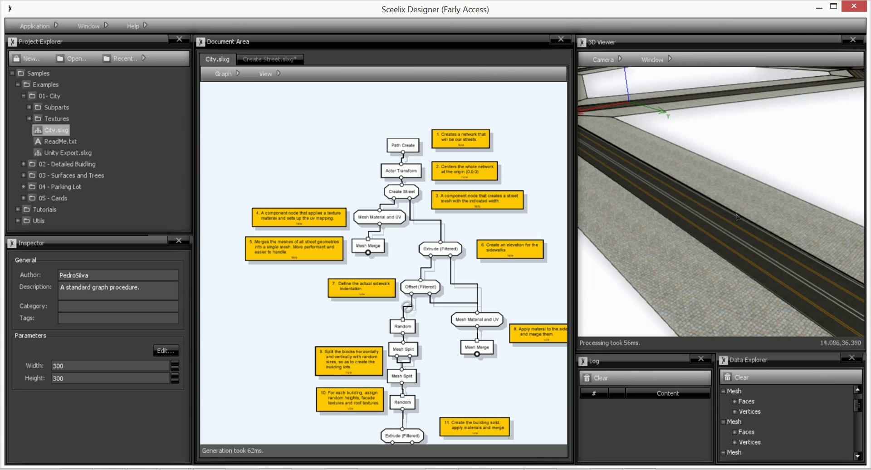
# Compare the Outside and Inside output ports of the sidewalk Offset (Filtered) node.
pyautogui.moveTo(430, 293); pyautogui.dragTo(430, 295)
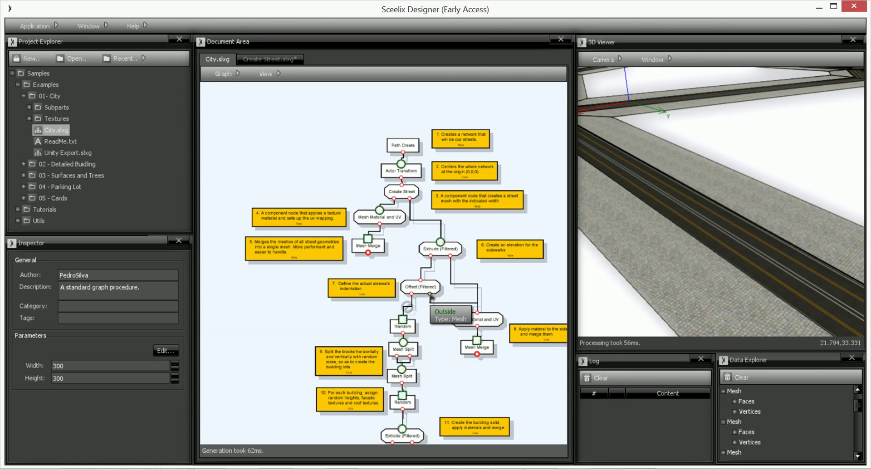
pyautogui.click(430, 295)
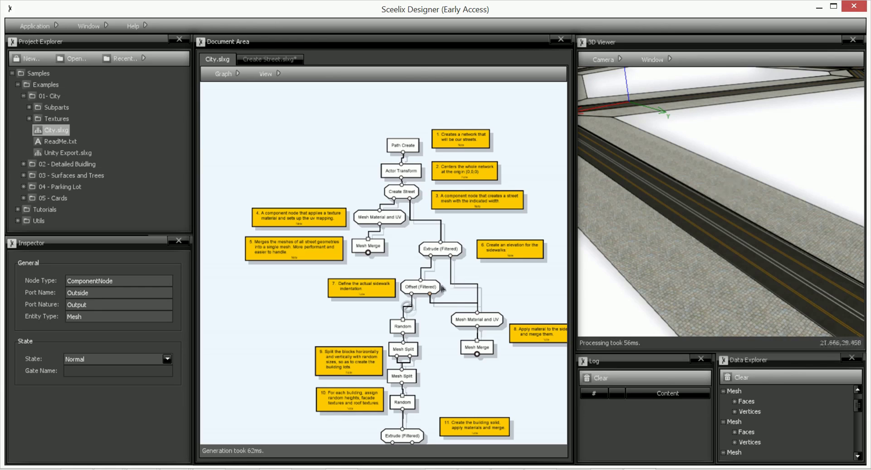
pyautogui.click(412, 294)
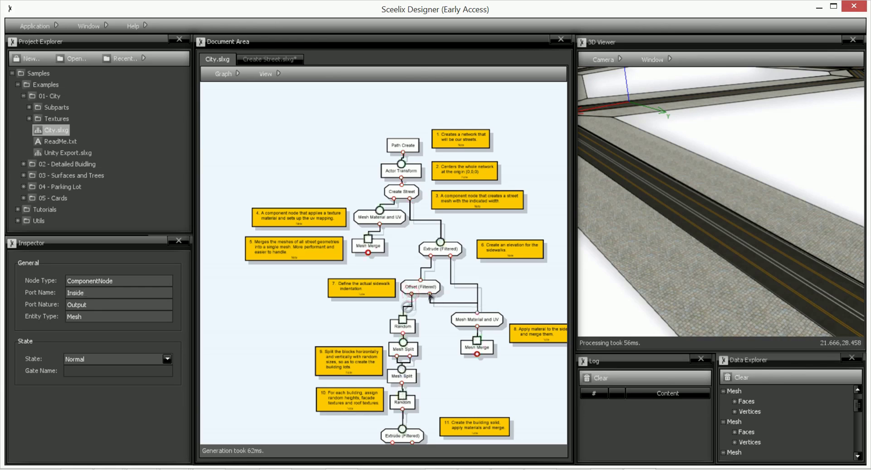
pyautogui.click(430, 294)
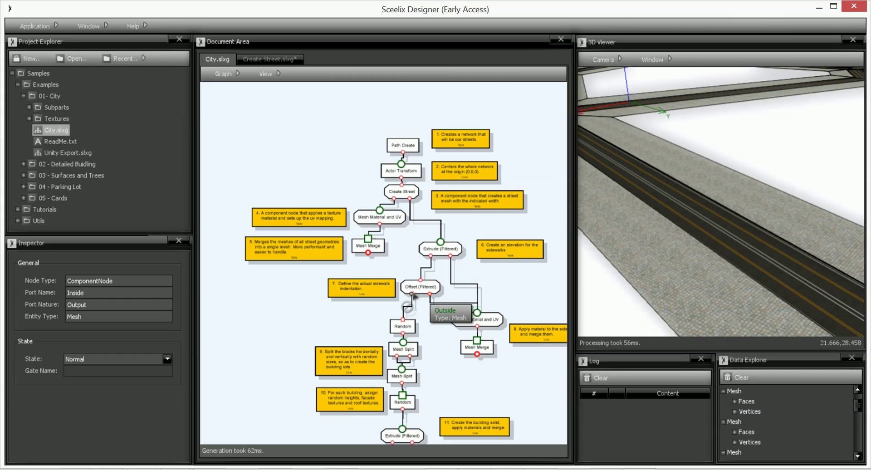
pyautogui.click(412, 294)
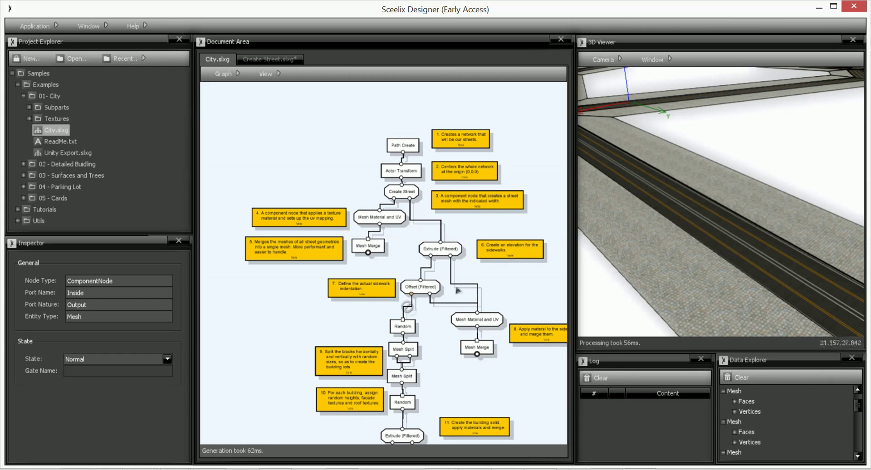
# Re-enable the edge from Offset (Filtered) to the first Random node and disable the edge from the second Mesh Split to the second Random.
pyautogui.scroll(-3, 431, 340)
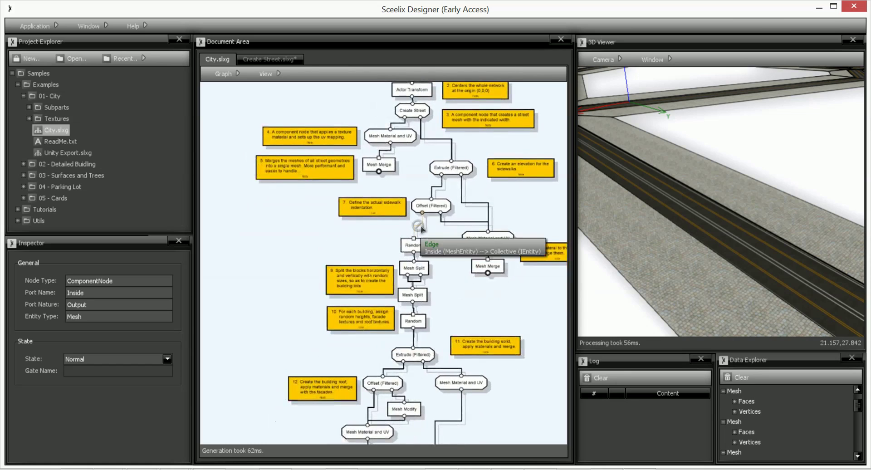
pyautogui.click(421, 229)
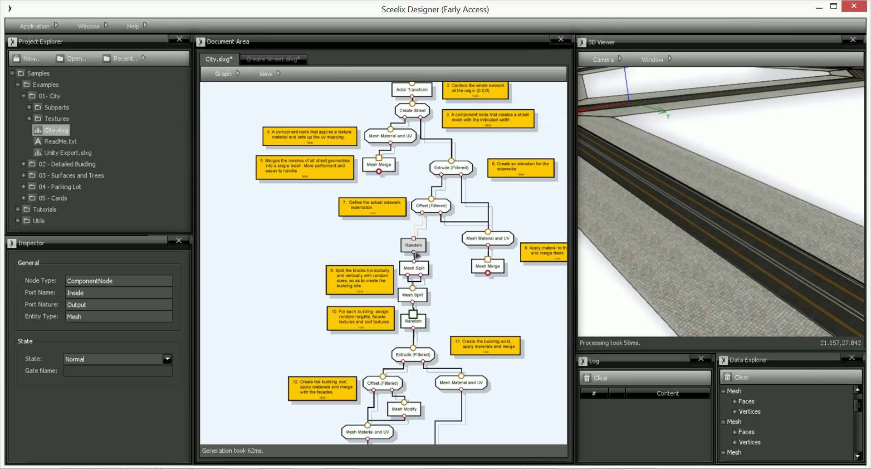
pyautogui.click(416, 246)
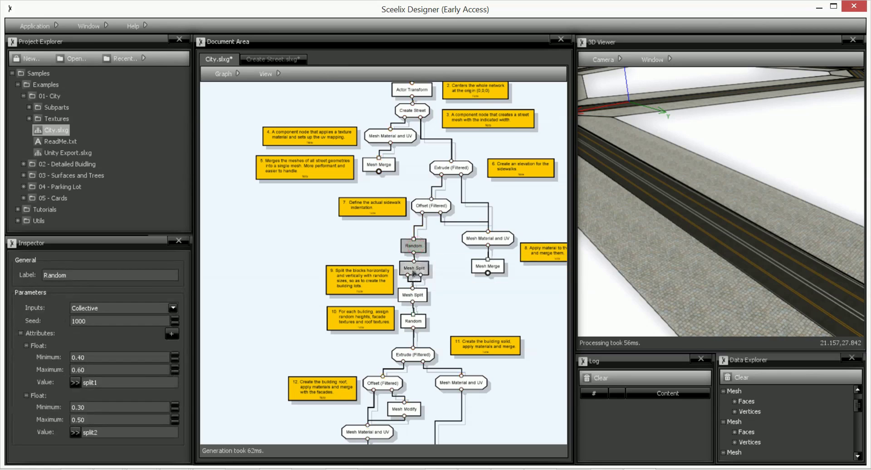
pyautogui.moveTo(413, 330); pyautogui.dragTo(417, 340)
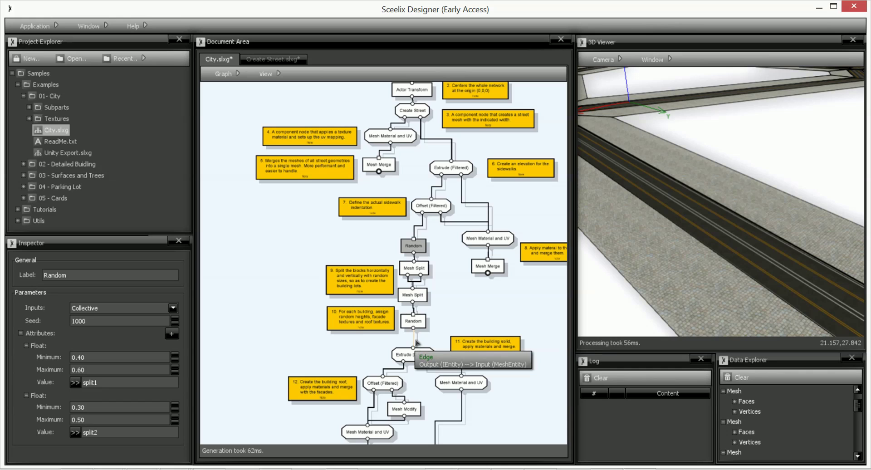
pyautogui.doubleClick(413, 308)
pyautogui.scroll(2, 414, 246)
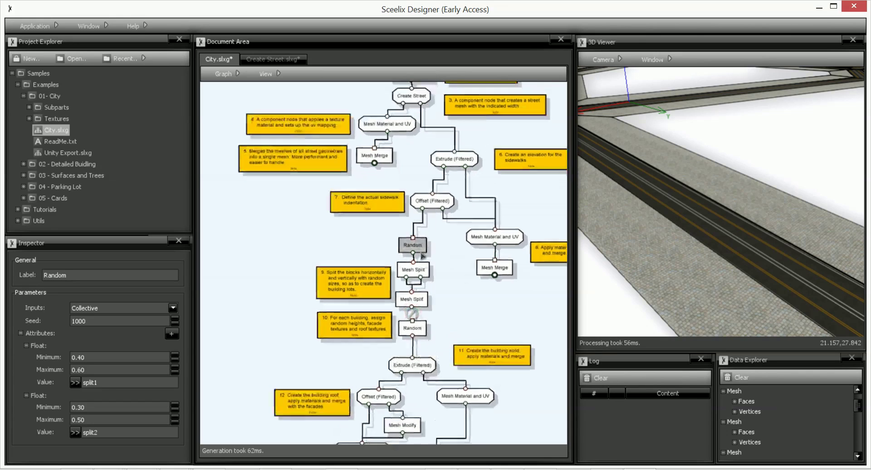
# Check the first Random and Mesh Split parameters, disable only the edges between the two Mesh Split nodes, and regenerate to view the blocks' first split.
pyautogui.click(414, 244)
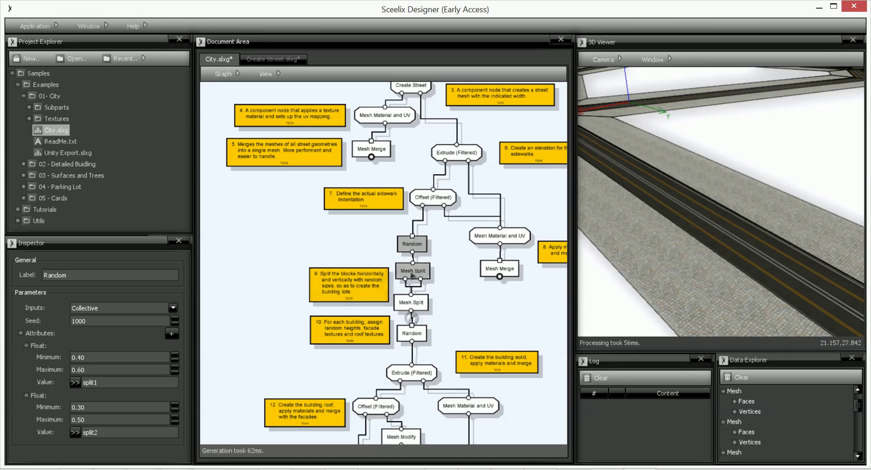
pyautogui.click(411, 273)
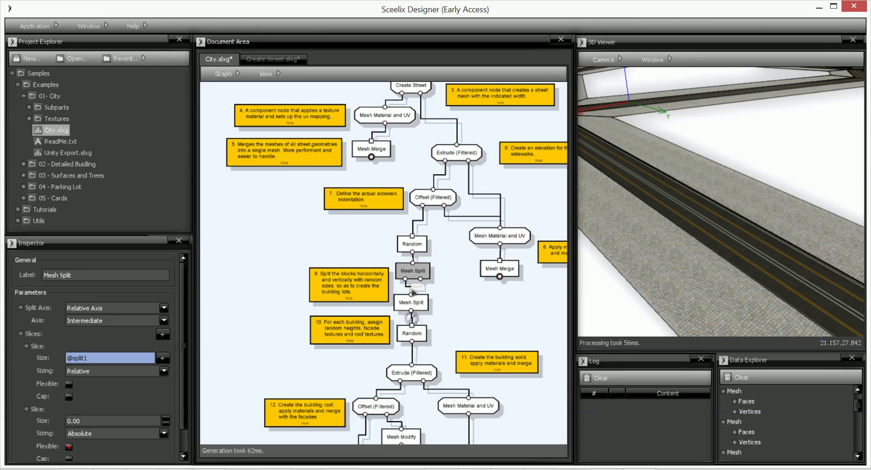
pyautogui.click(412, 317)
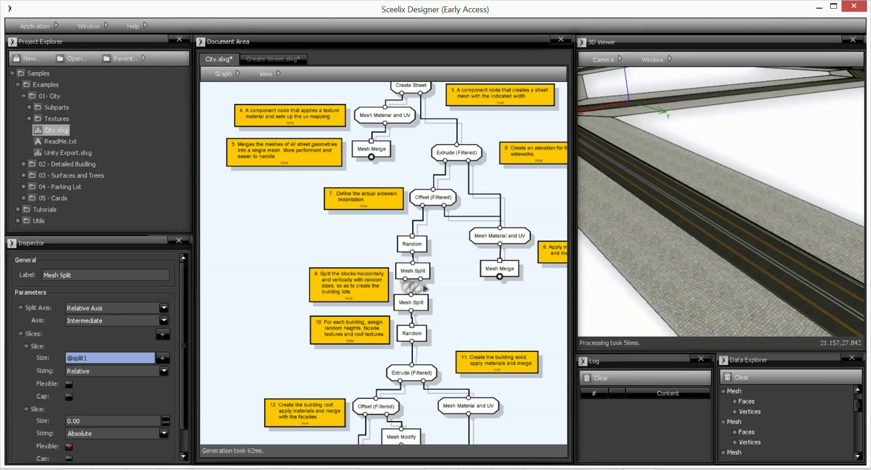
pyautogui.click(481, 294)
pyautogui.scroll(-8, 735, 229)
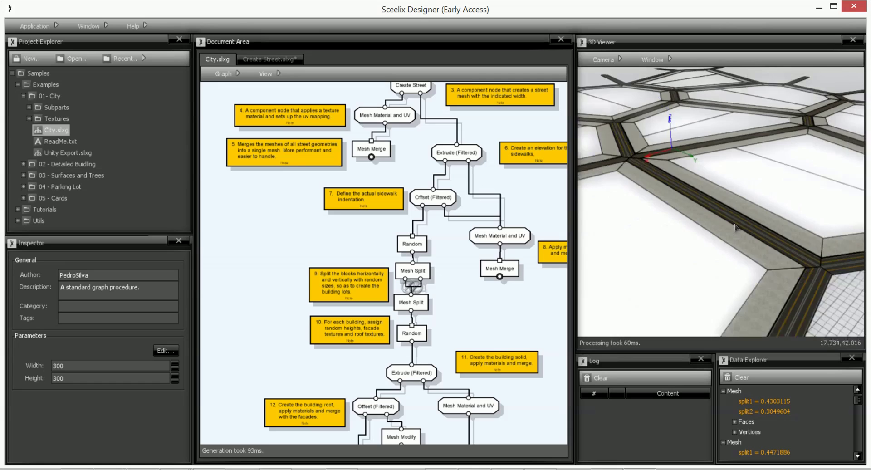
pyautogui.scroll(-1, 734, 229)
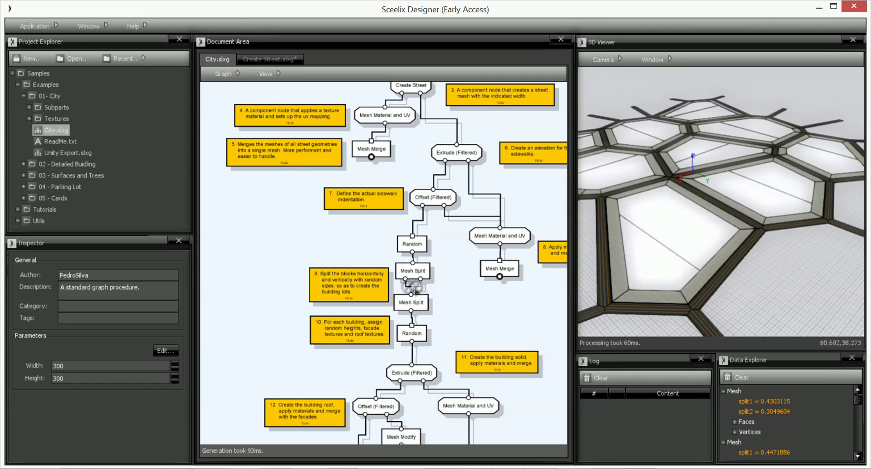
# Re-enable the edges between the two Mesh Split nodes, disable the edge into the second Random, and save to regenerate the building lots.
pyautogui.click(418, 286)
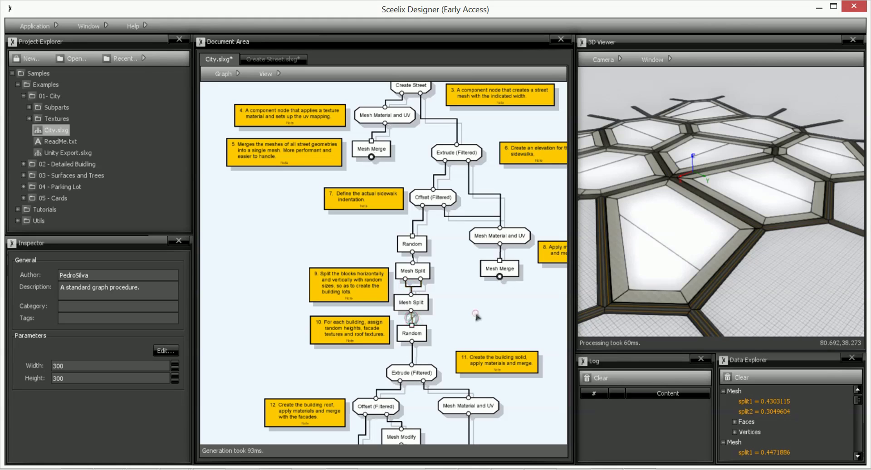
pyautogui.hotkey('ctrl', 's')
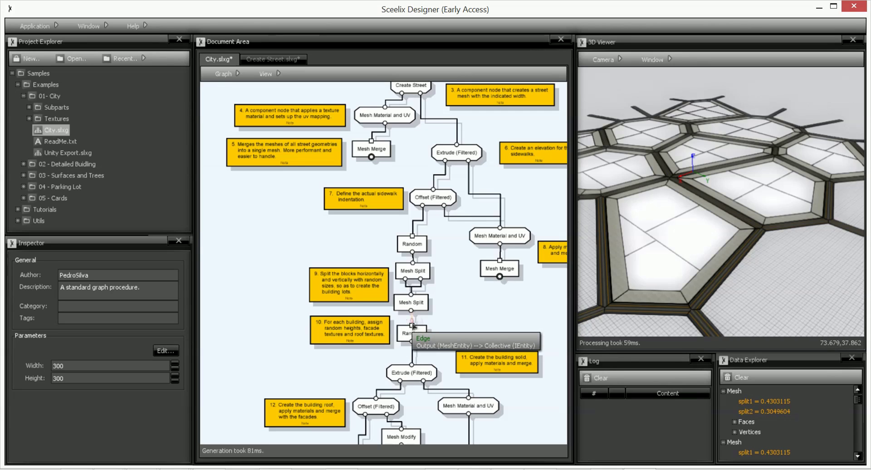
# Re-enable the edge into the second Random node, disable its output edge, and check its facade texture folder, attribute name and height range.
pyautogui.click(411, 331)
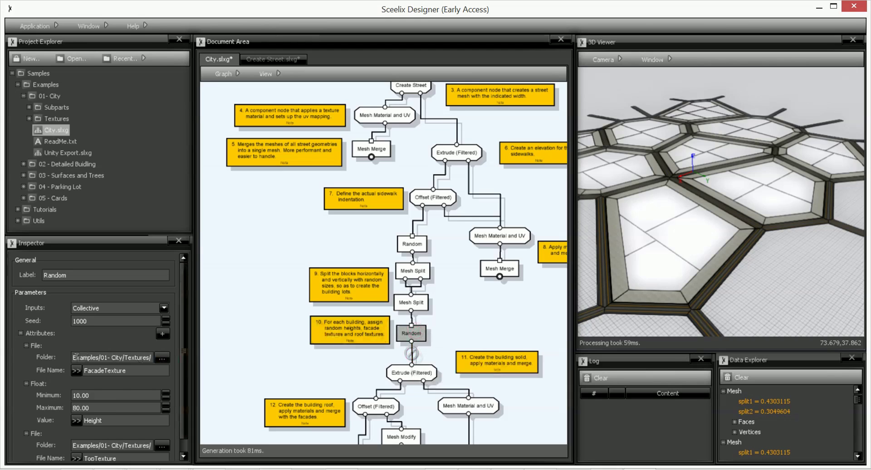
pyautogui.scroll(-1, 83, 362)
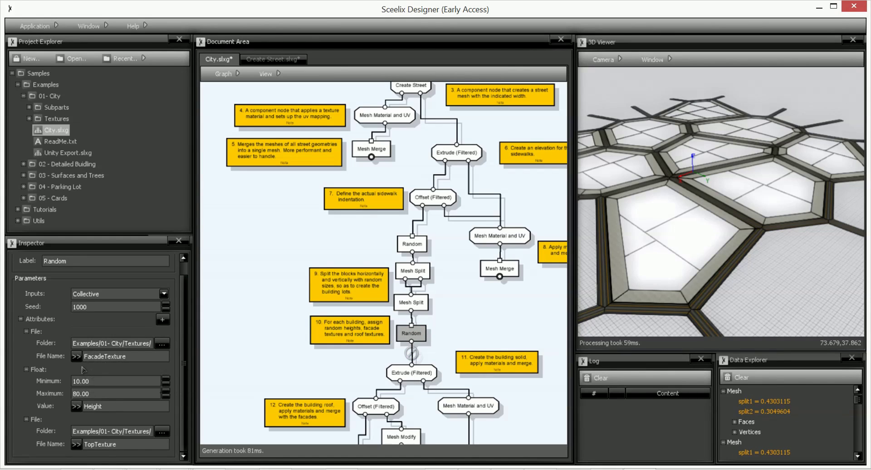
pyautogui.click(128, 344)
pyautogui.write('Facades')
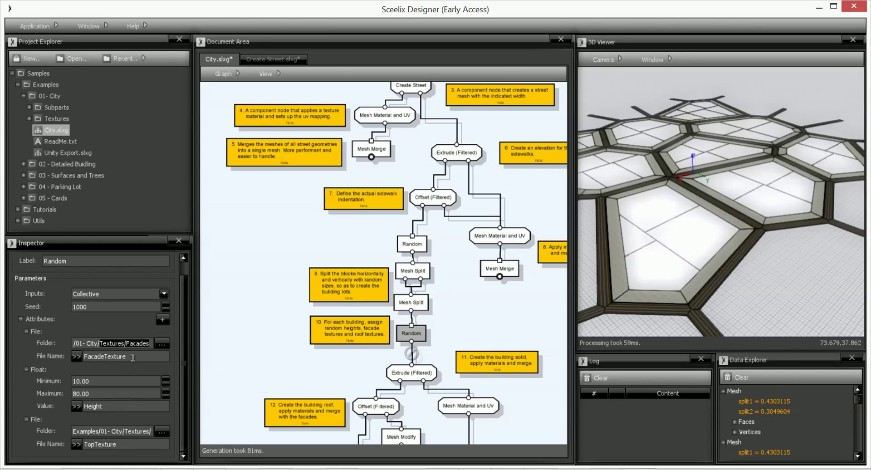
pyautogui.moveTo(133, 358); pyautogui.dragTo(84, 359)
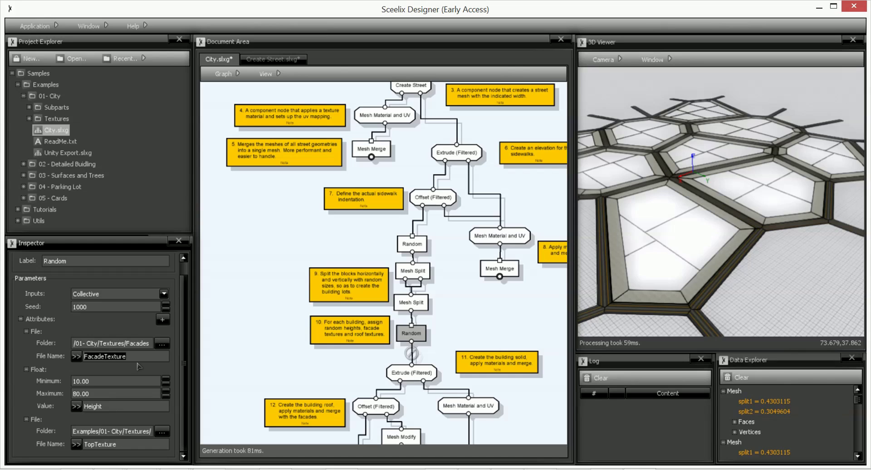
pyautogui.doubleClick(94, 382)
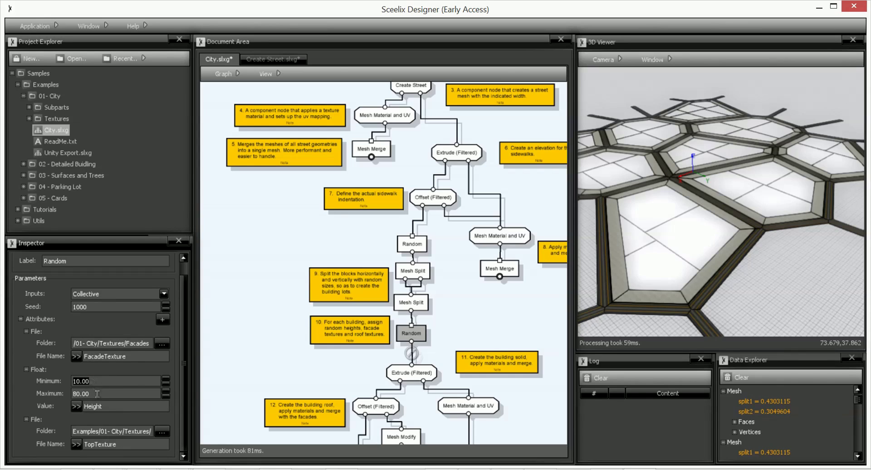
# Check the roof texture folder of the second Random node and re-enable the edge from it to the building Extrude (Filtered).
pyautogui.moveTo(109, 433); pyautogui.dragTo(166, 436)
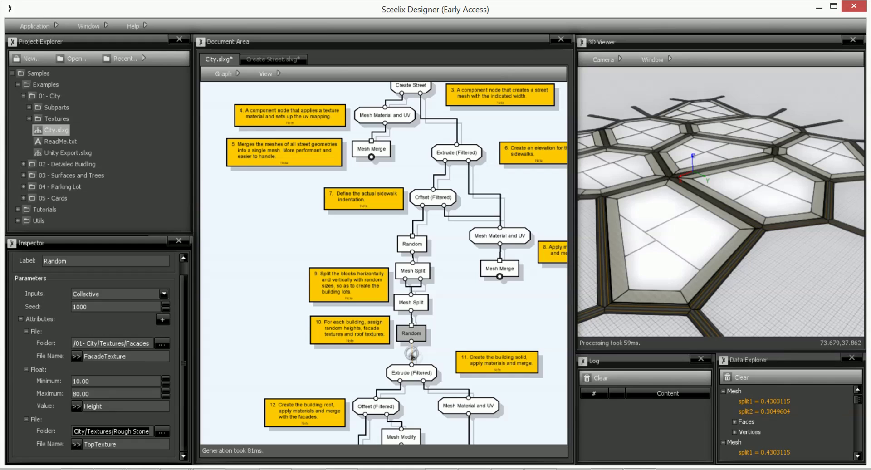
pyautogui.click(412, 356)
pyautogui.moveTo(445, 358); pyautogui.dragTo(446, 261, button='middle')
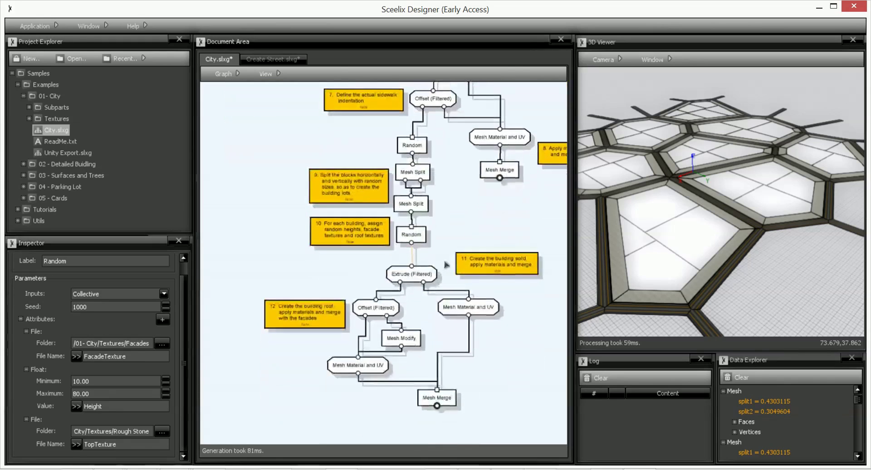
pyautogui.click(417, 278)
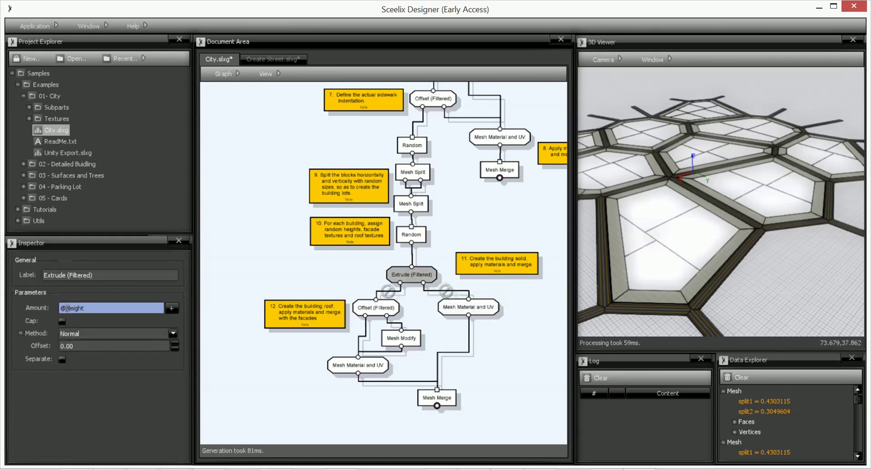
pyautogui.moveTo(88, 304); pyautogui.dragTo(59, 307)
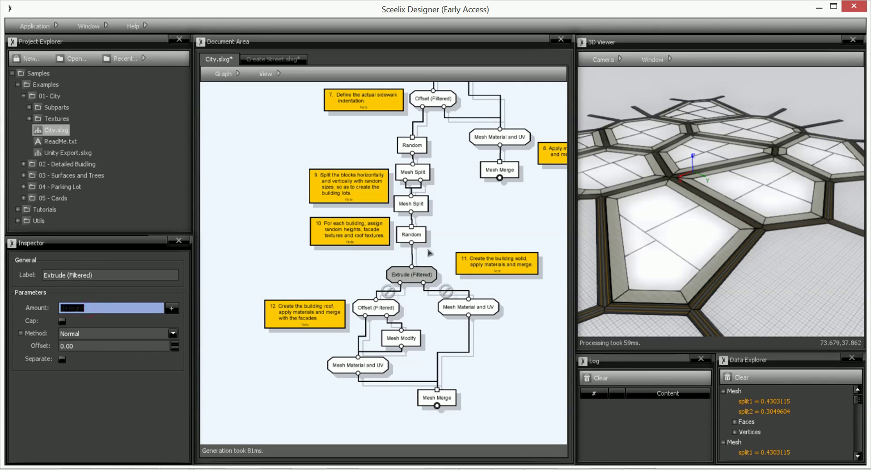
pyautogui.click(419, 235)
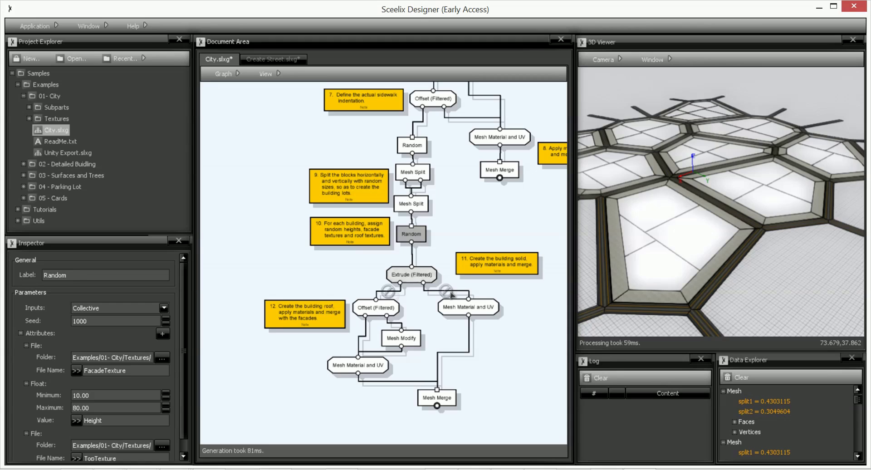
pyautogui.click(448, 257)
pyautogui.hotkey('ctrl', 's')
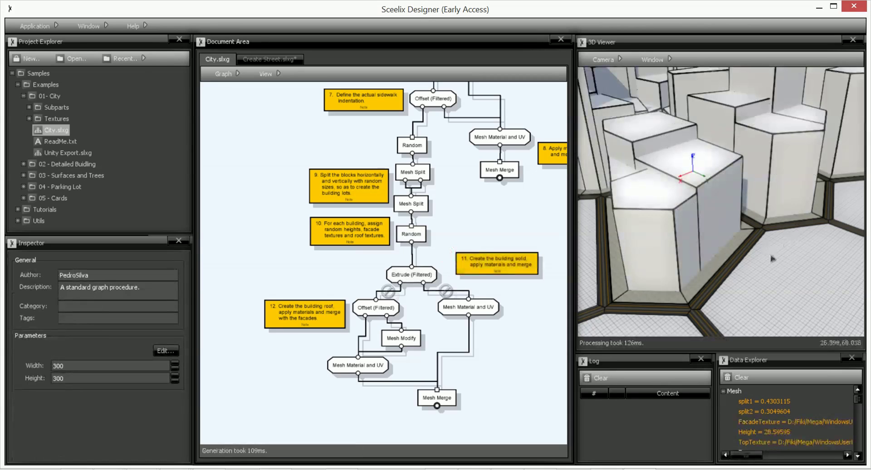
# Inspect the building Extrude's Top and All output ports, re-enable its edge to the facade Mesh Material and UV, and regenerate.
pyautogui.click(416, 276)
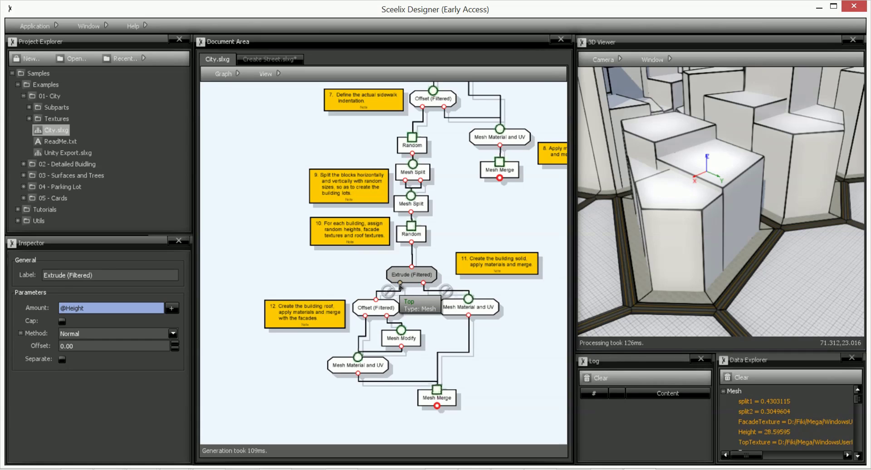
pyautogui.click(400, 283)
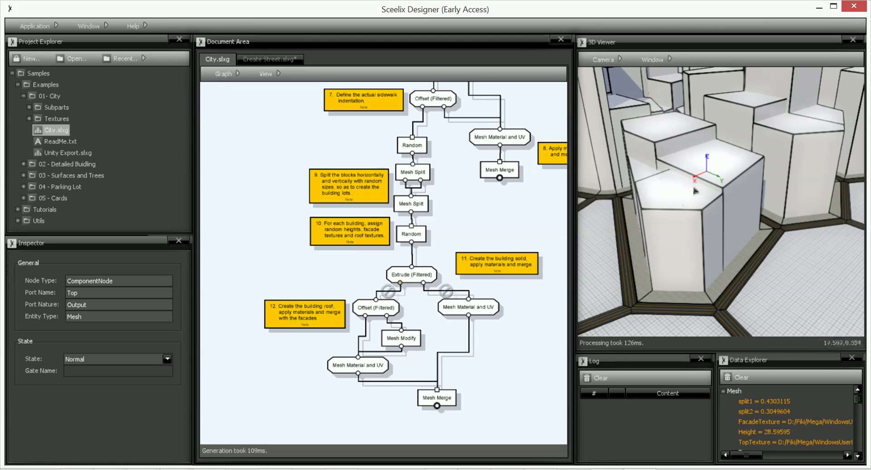
pyautogui.click(423, 282)
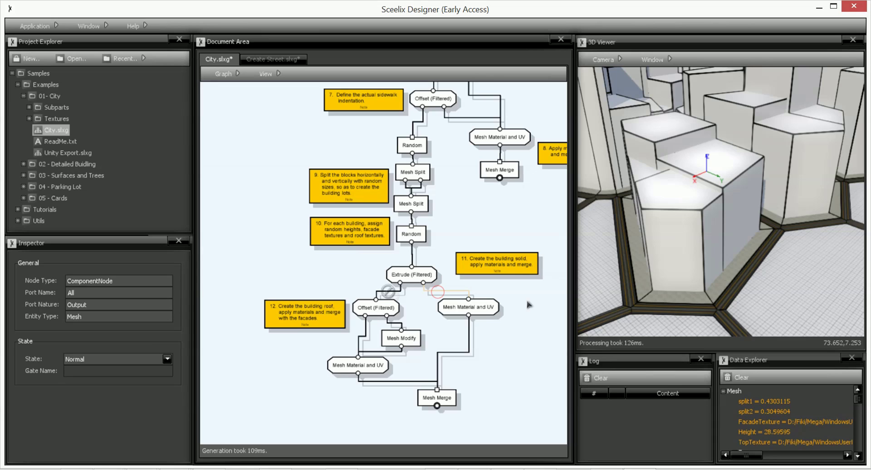
pyautogui.click(536, 306)
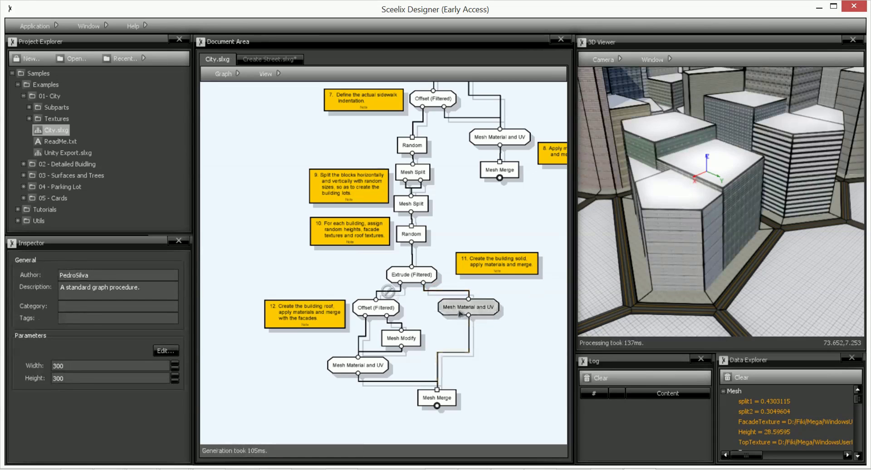
pyautogui.click(468, 307)
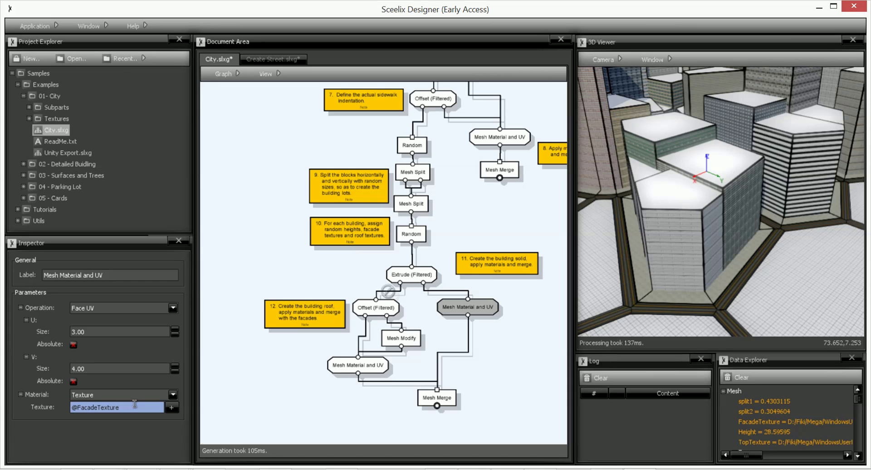
pyautogui.moveTo(132, 408); pyautogui.dragTo(68, 408)
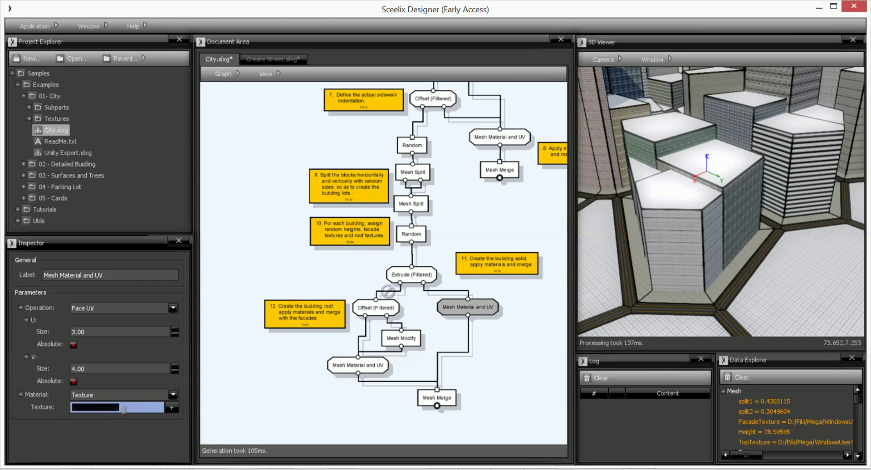
pyautogui.click(125, 408)
pyautogui.click(411, 239)
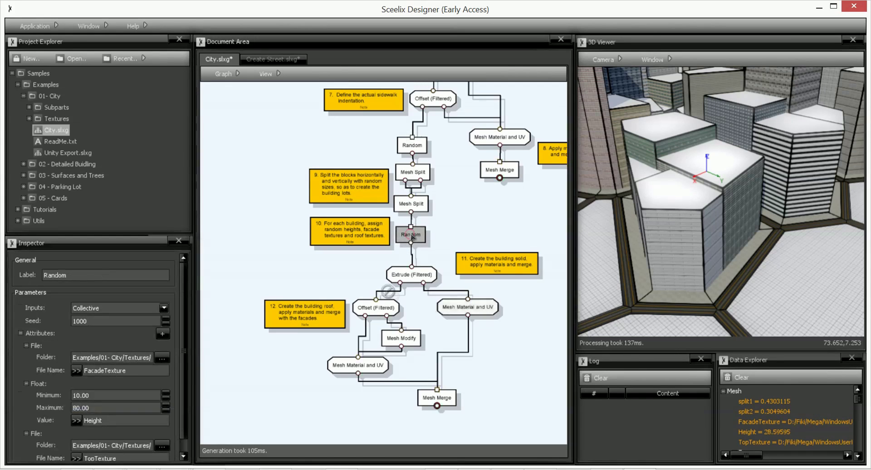
# Re-enable the edge from the building Extrude to the roof Offset (Filtered), disable both Offset output edges, and save to regenerate.
pyautogui.click(391, 294)
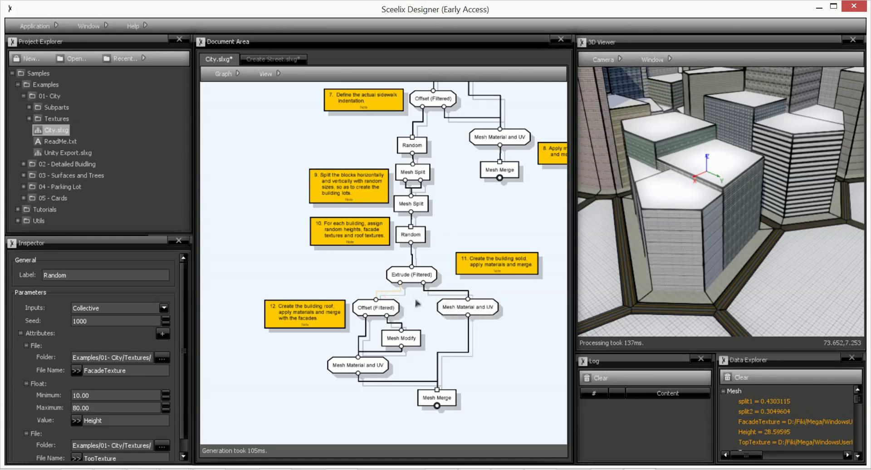
pyautogui.doubleClick(365, 325)
pyautogui.doubleClick(395, 324)
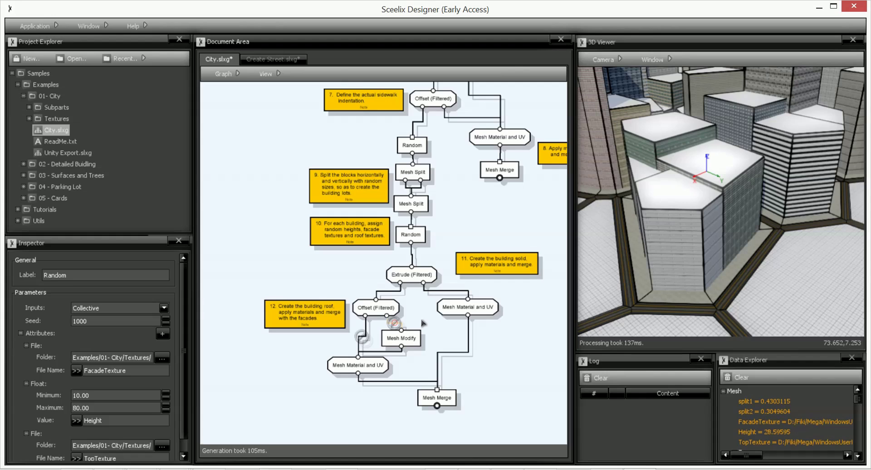
pyautogui.click(422, 320)
pyautogui.hotkey('ctrl', 's')
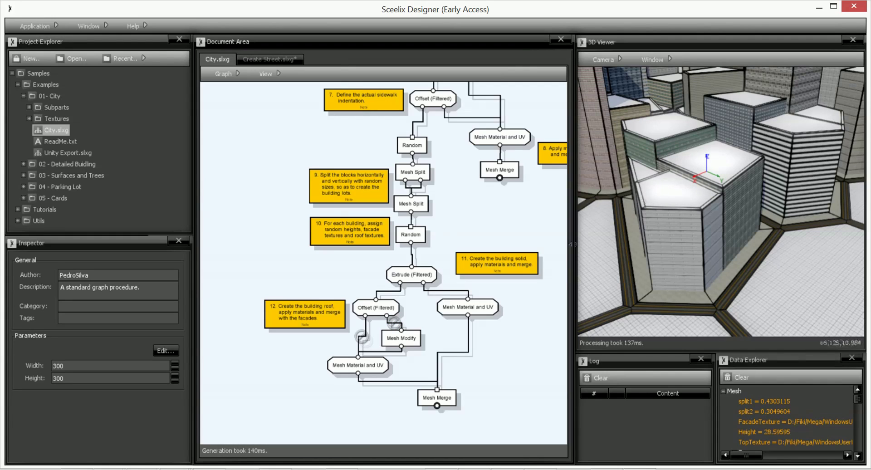
# Re-enable the edge into Mesh Modify, disable its output edge, and regenerate to view the raised roof borders up close.
pyautogui.moveTo(394, 323); pyautogui.dragTo(398, 326)
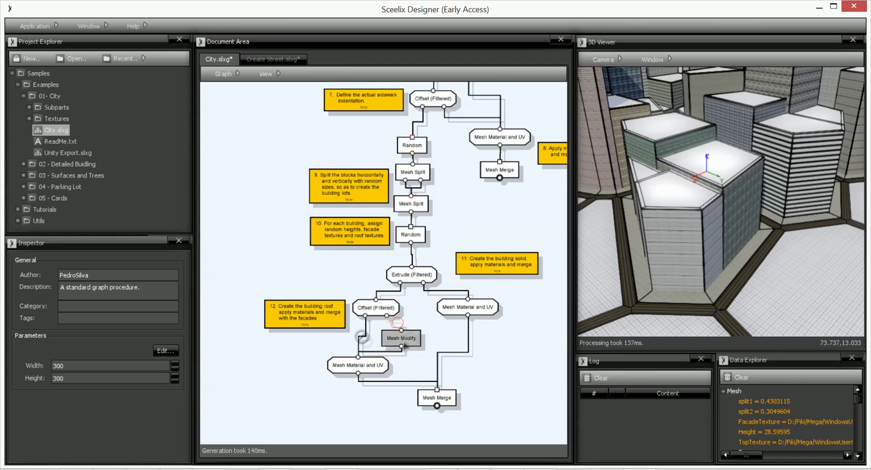
pyautogui.hotkey('ctrl', 'z')
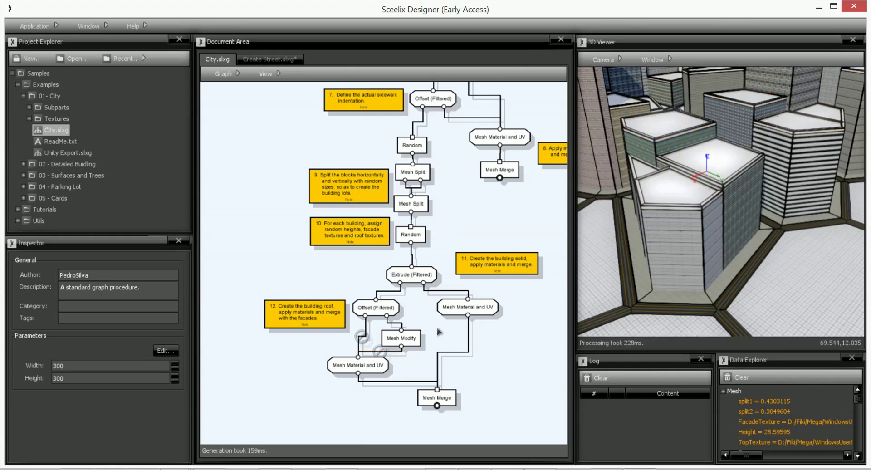
pyautogui.scroll(5, 699, 218)
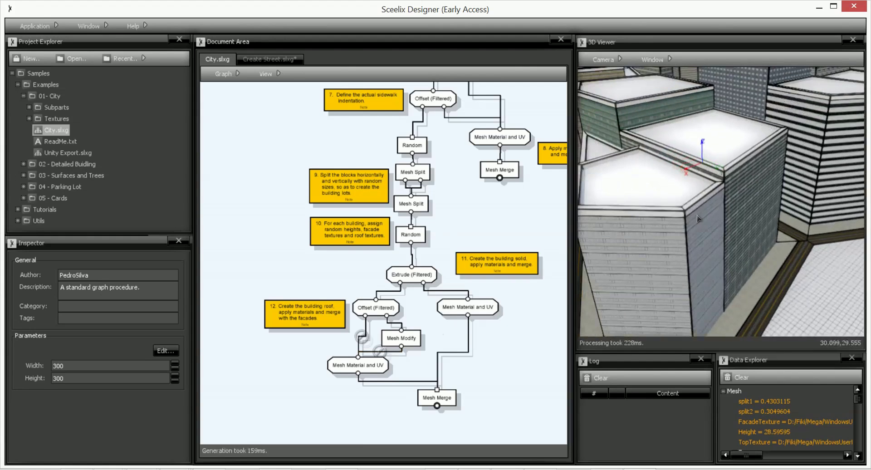
# Re-enable both edges into the roof Mesh Material and UV, regenerate, and inspect the final Mesh Merge and the merged building mesh.
pyautogui.scroll(4, 705, 203)
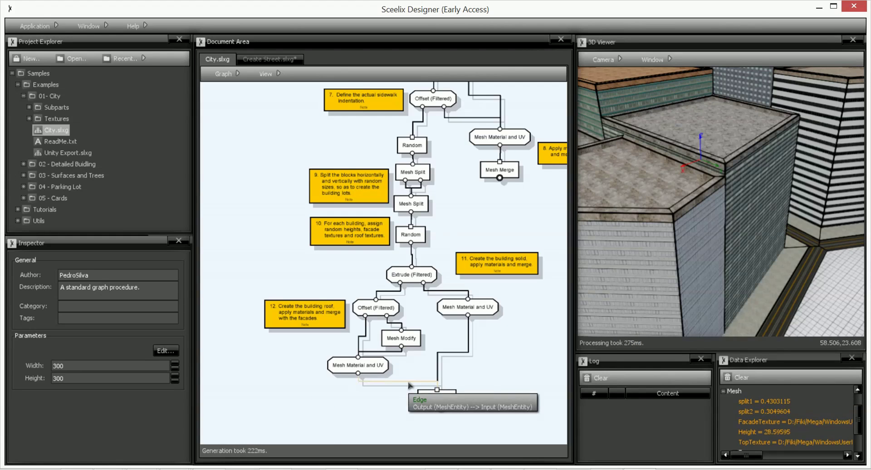
pyautogui.click(436, 401)
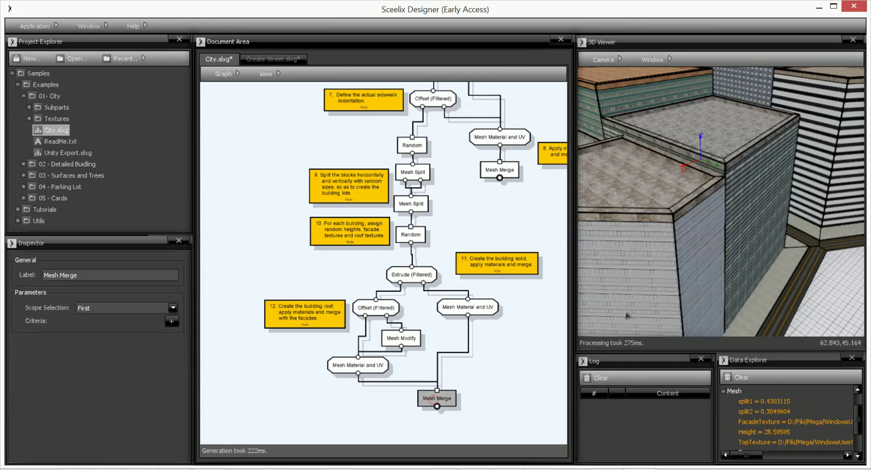
pyautogui.click(694, 264)
pyautogui.scroll(-3, 673, 266)
pyautogui.scroll(-4, 673, 267)
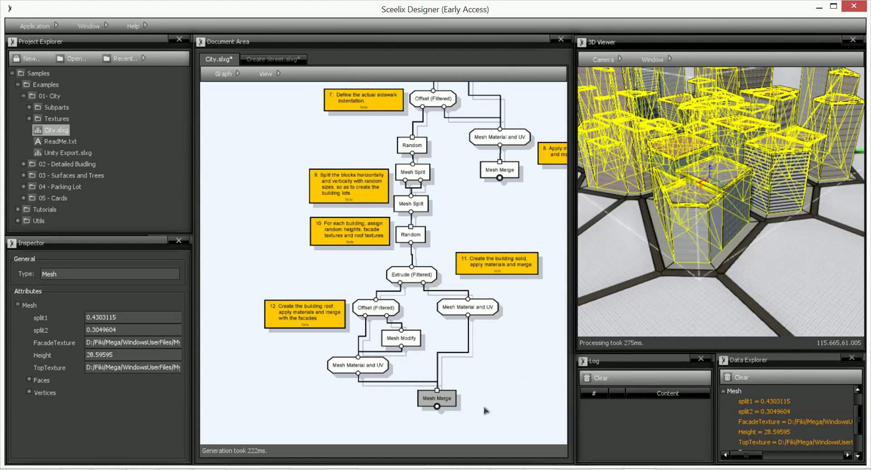
# Open Unity Export.slxg to view its graph, and return to the City.slxg graph.
pyautogui.click(78, 154)
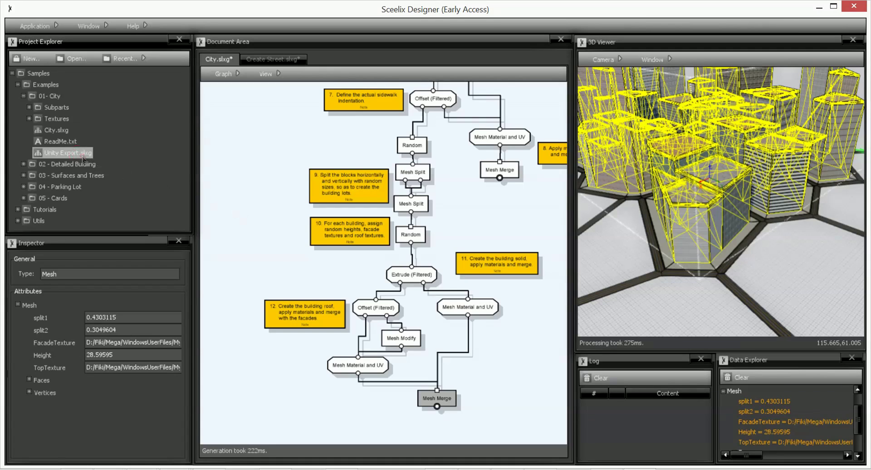
pyautogui.doubleClick(83, 156)
pyautogui.click(62, 132)
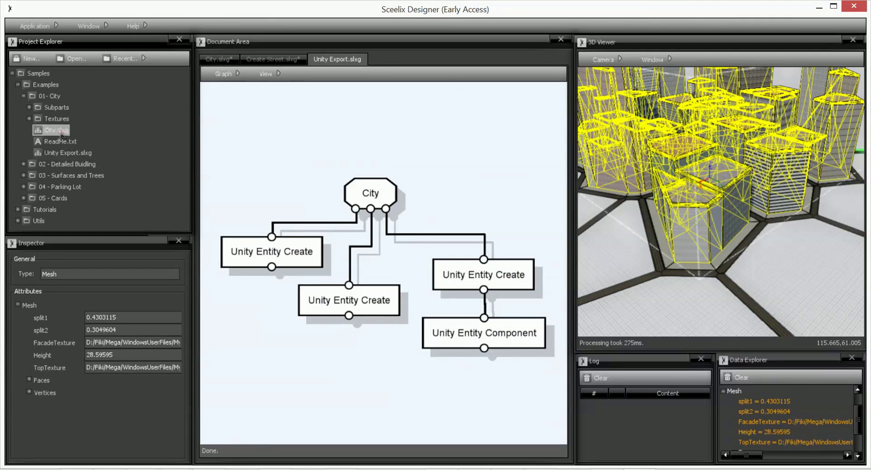
pyautogui.click(218, 59)
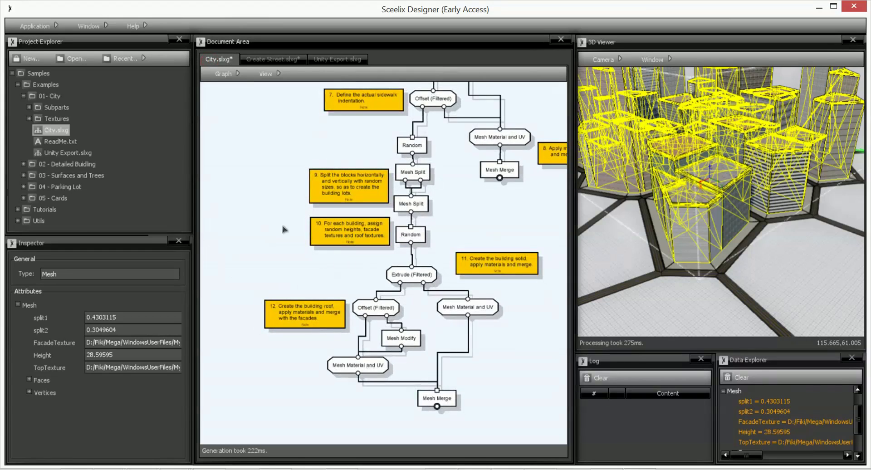